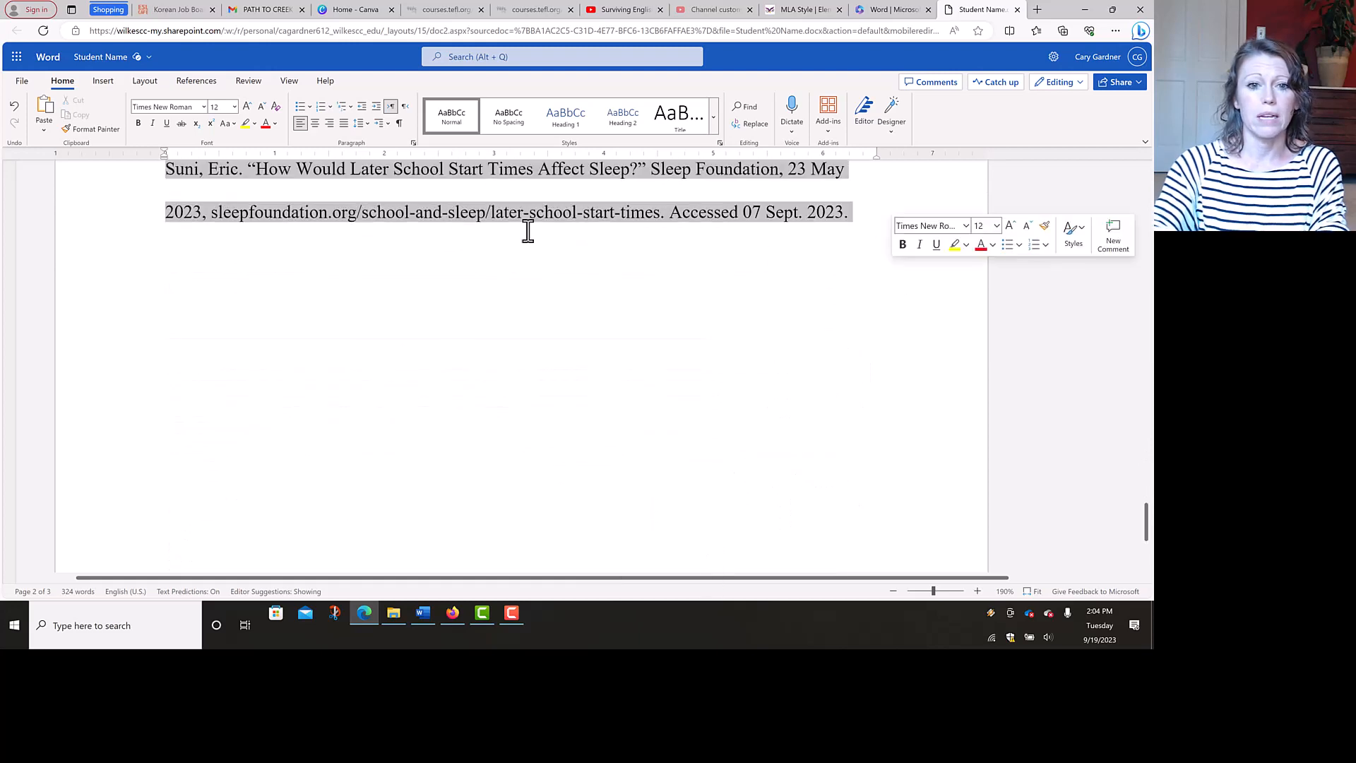
Set the selected Works Cited entries to Times New Roman at size 12
left_click(202, 106)
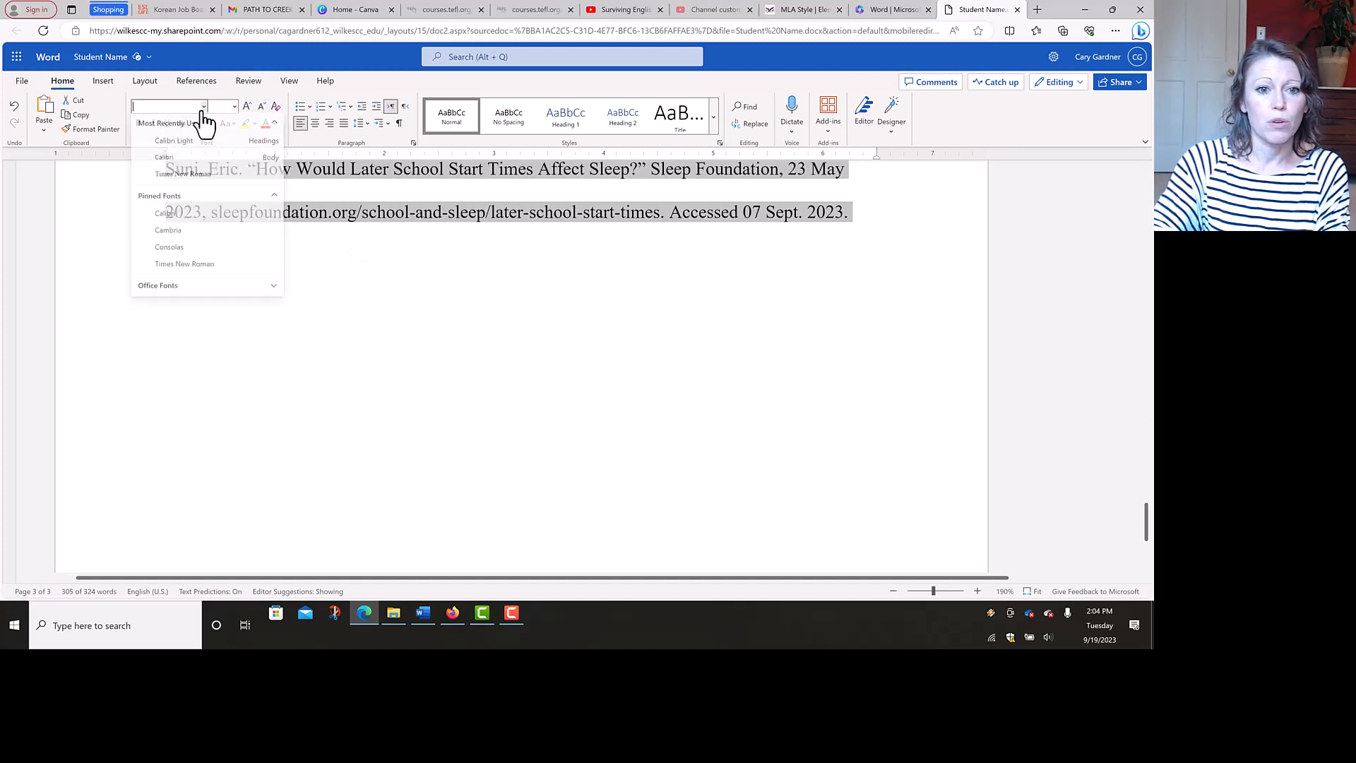
left_click(188, 176)
left_click(234, 106)
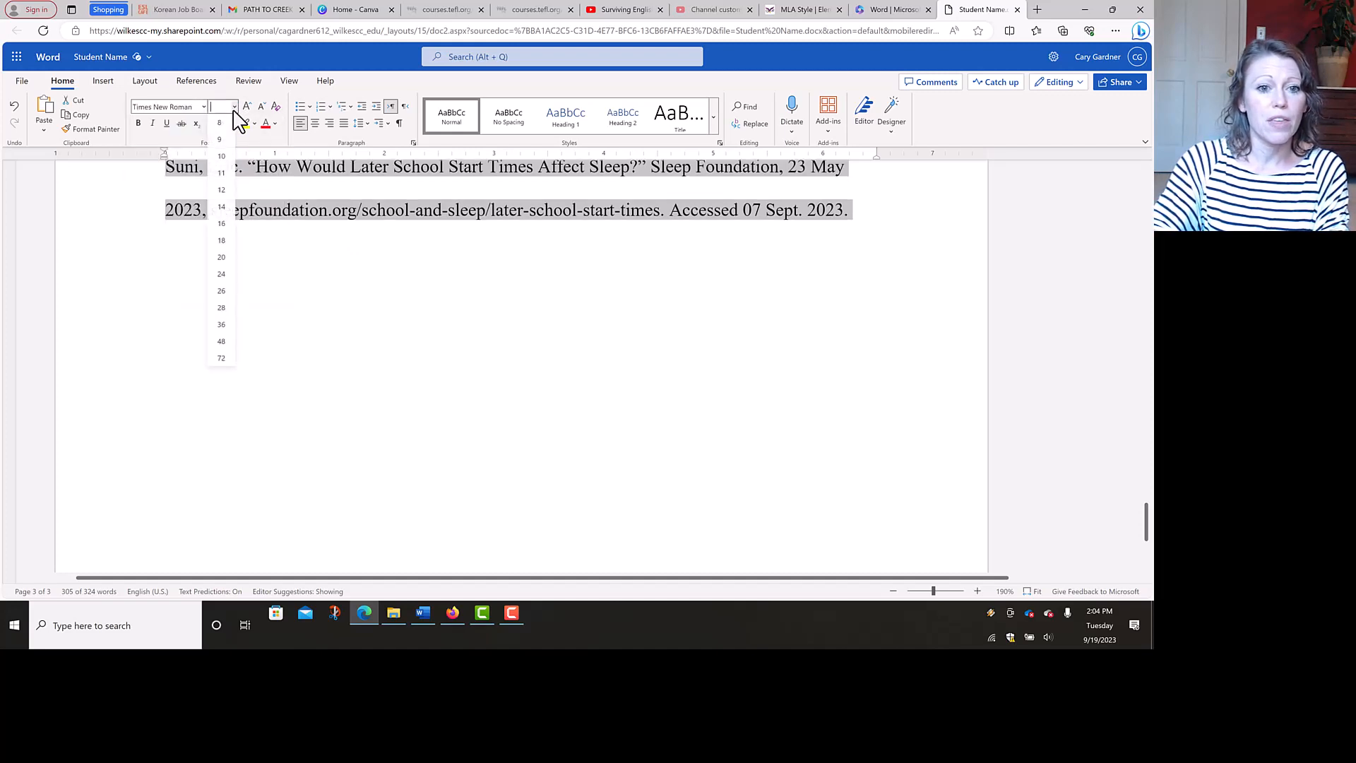
left_click(221, 189)
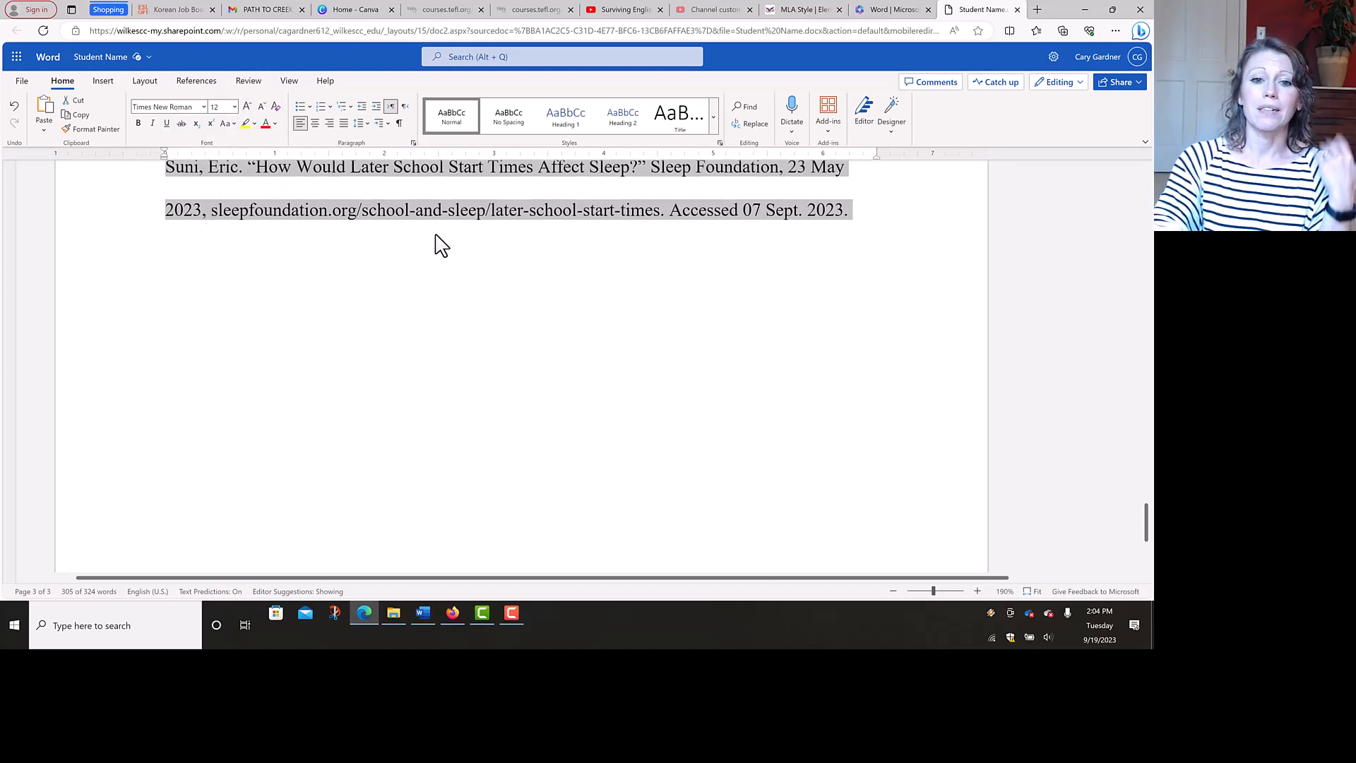
Set the selected citations' paragraph spacing after to 0 pt and apply a 0.5" hanging indent
left_click(364, 124)
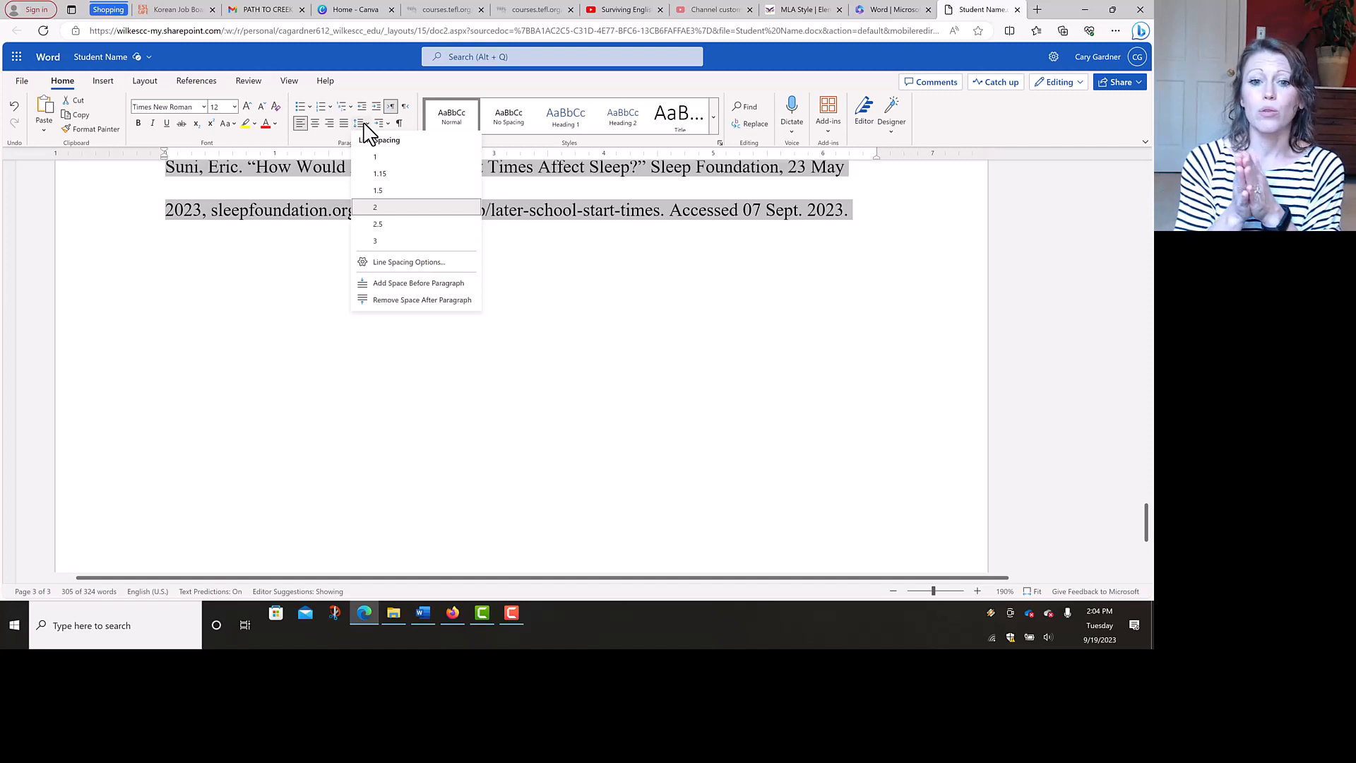
left_click(397, 268)
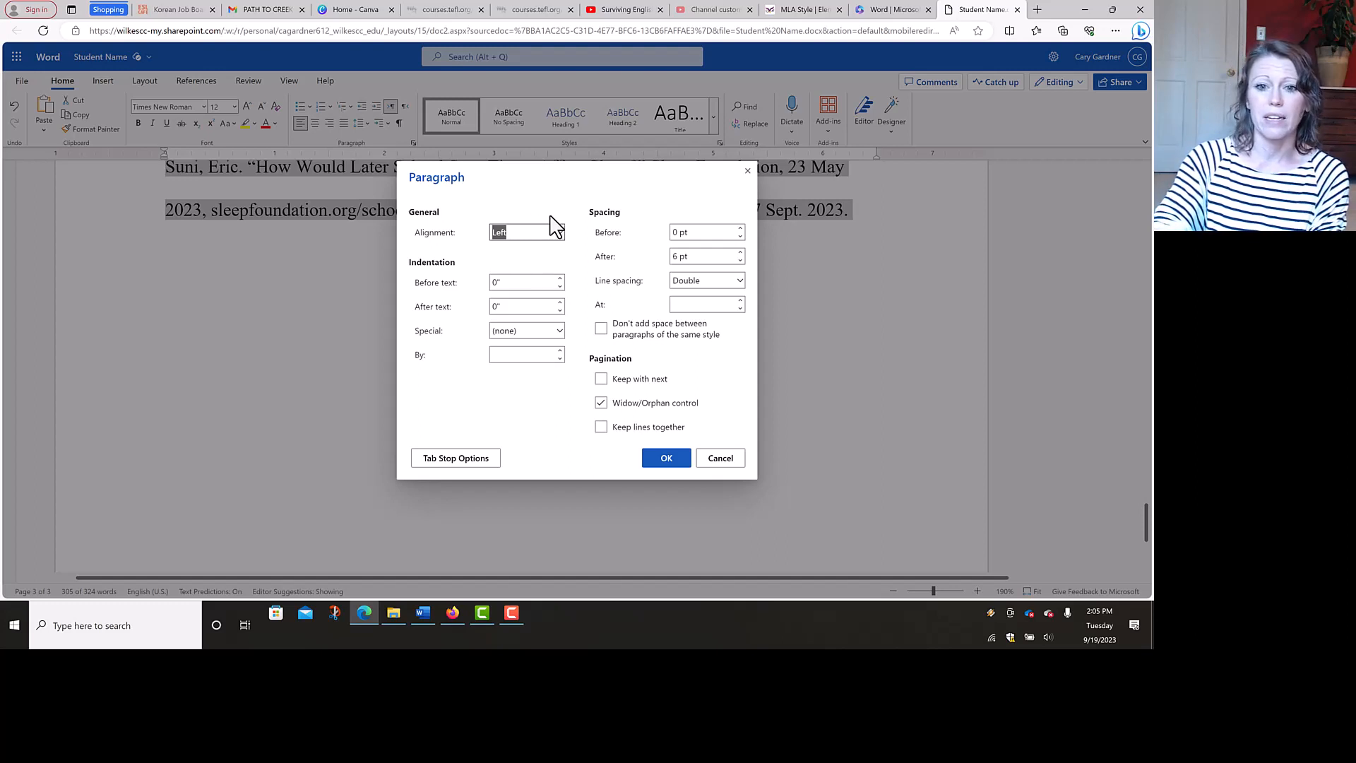
left_click(561, 234)
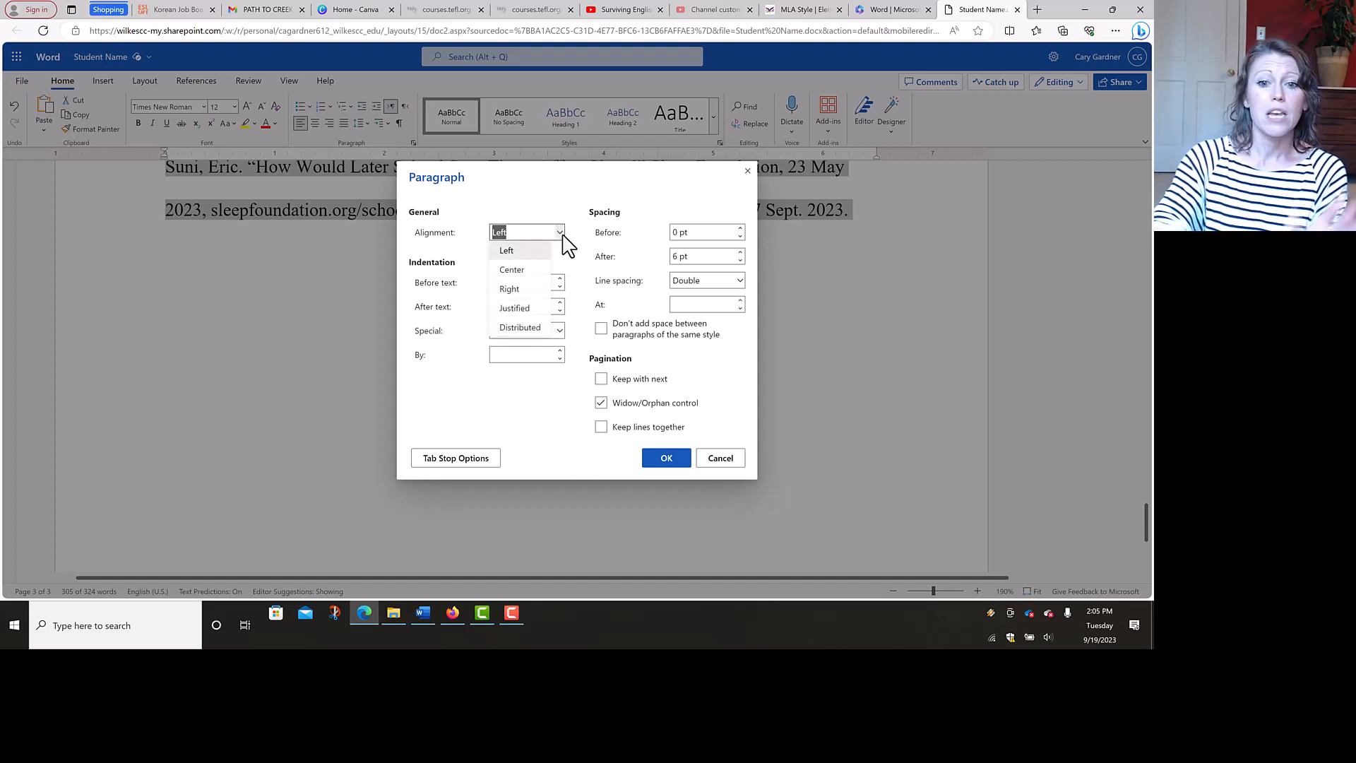
left_click(562, 235)
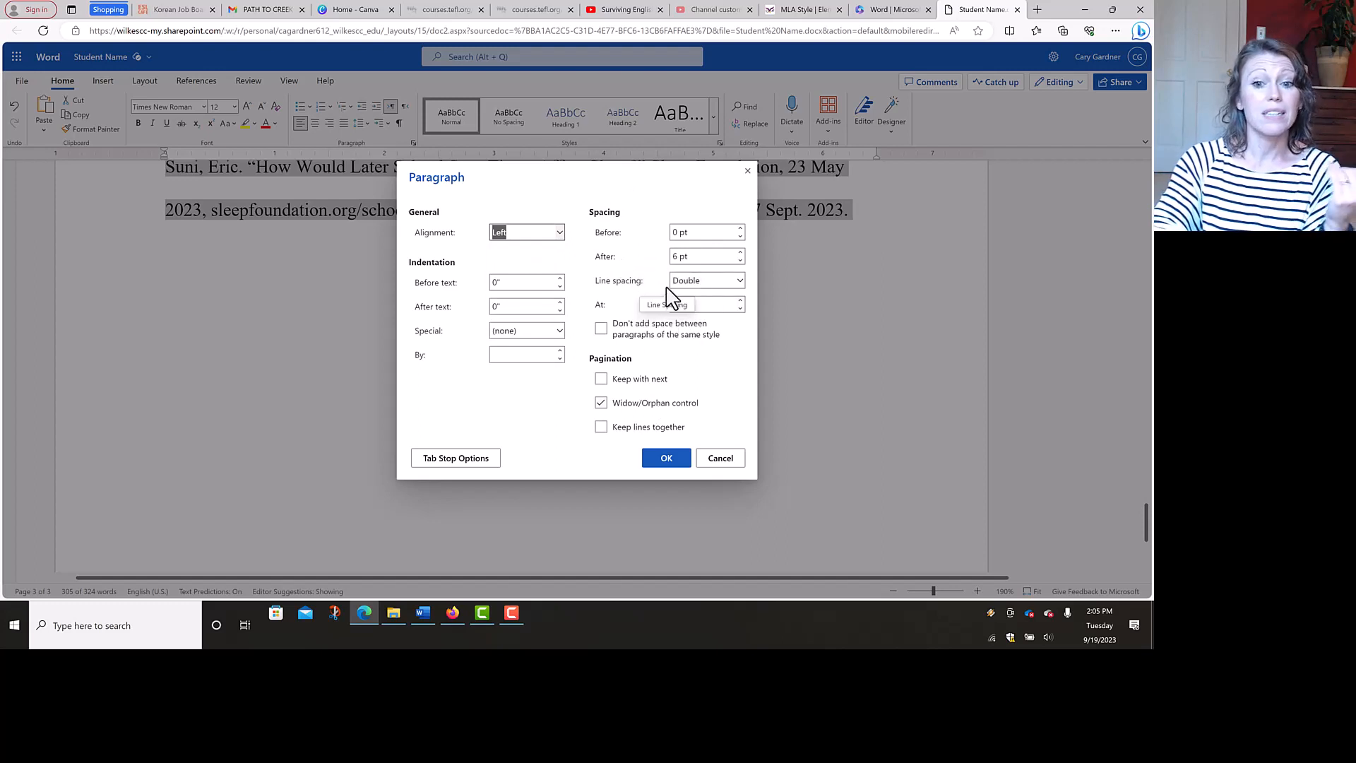
left_click(740, 260)
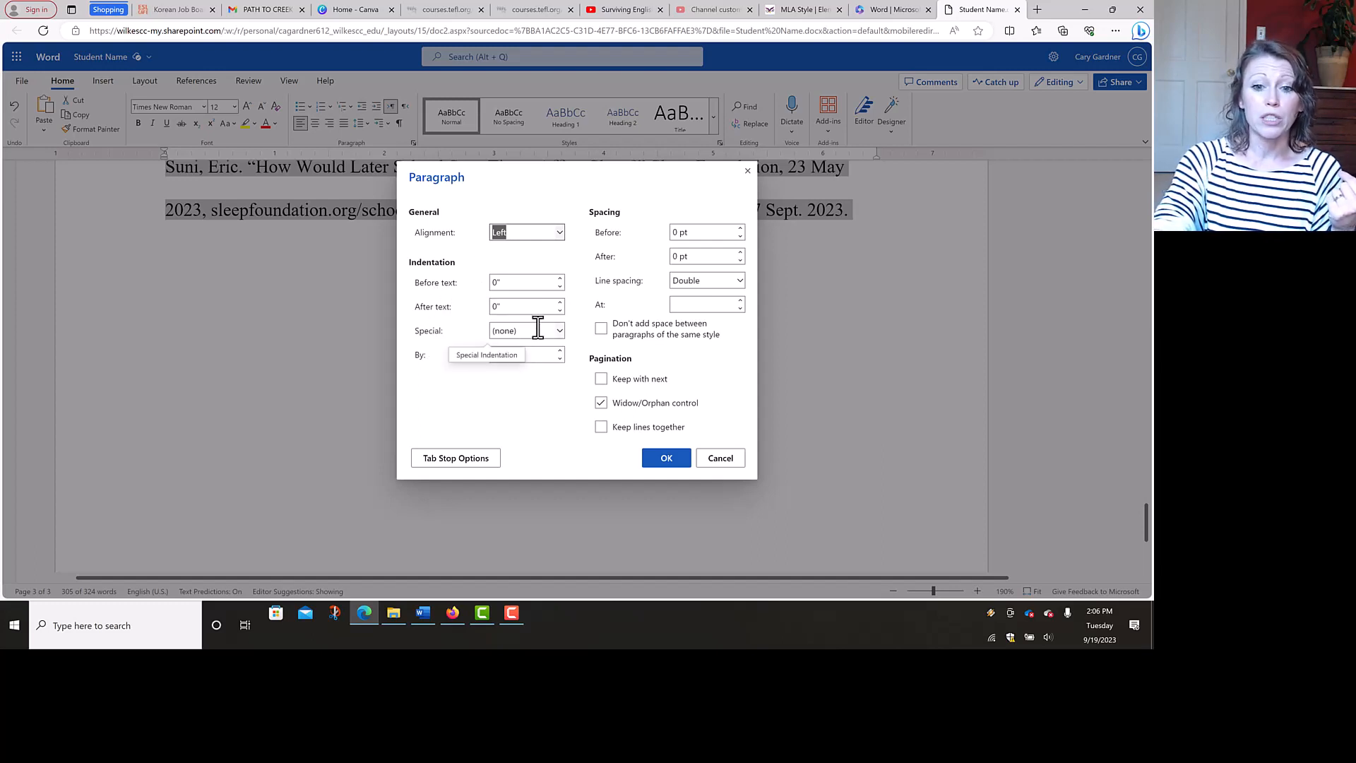
left_click(546, 334)
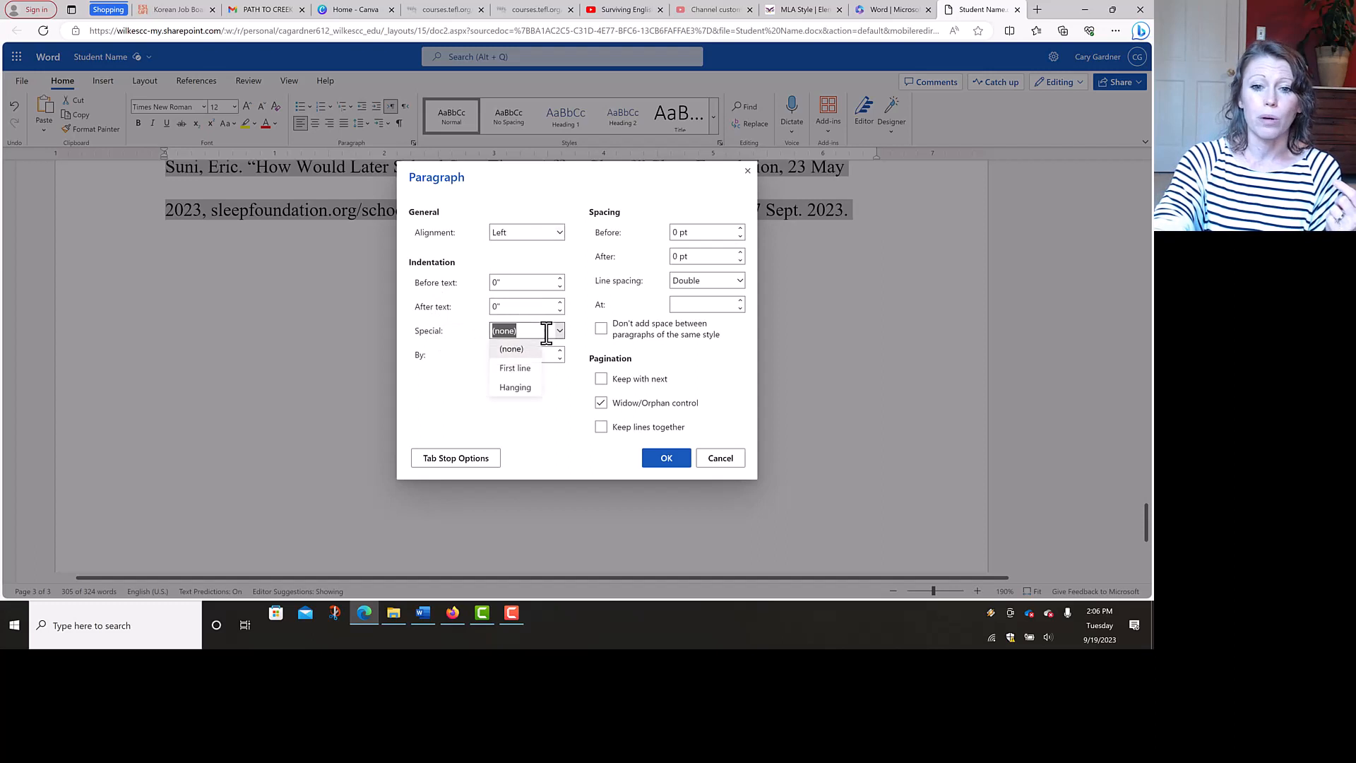
left_click(520, 393)
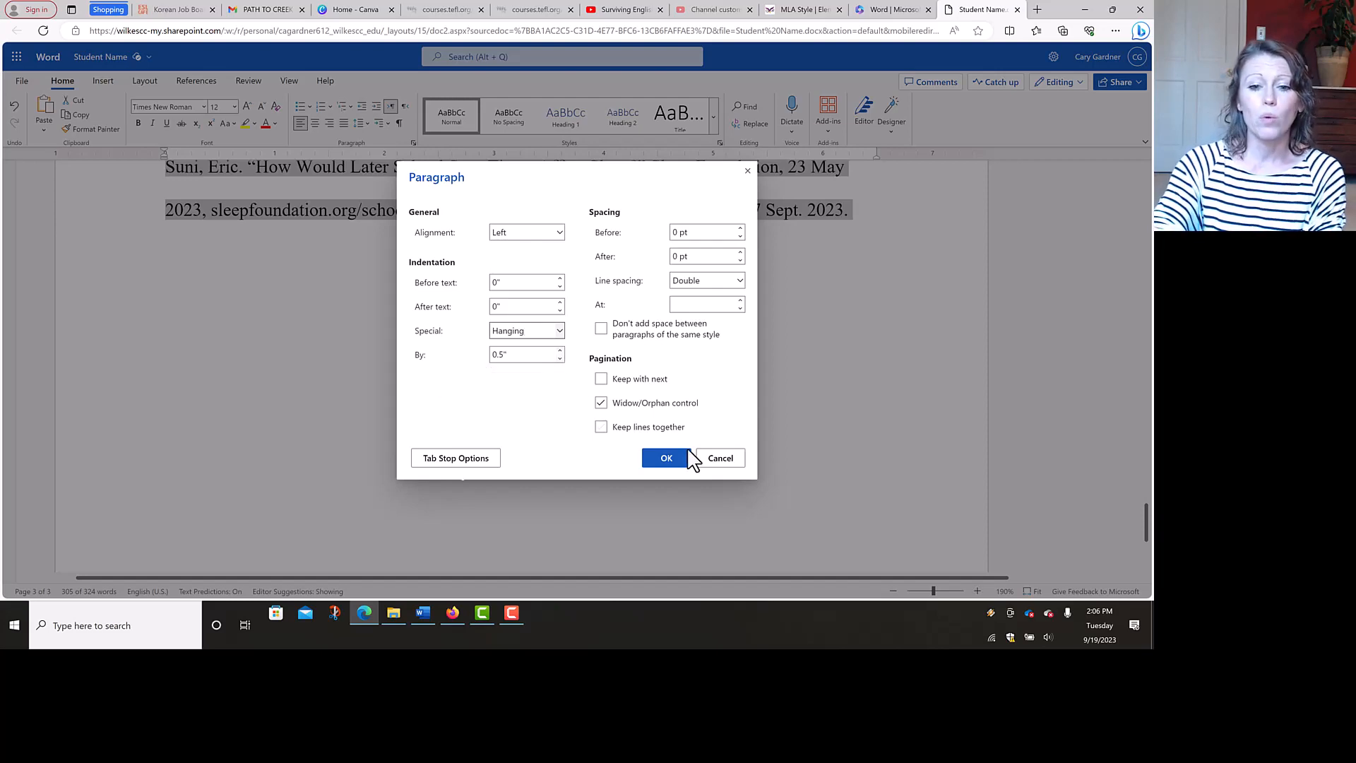
left_click(667, 458)
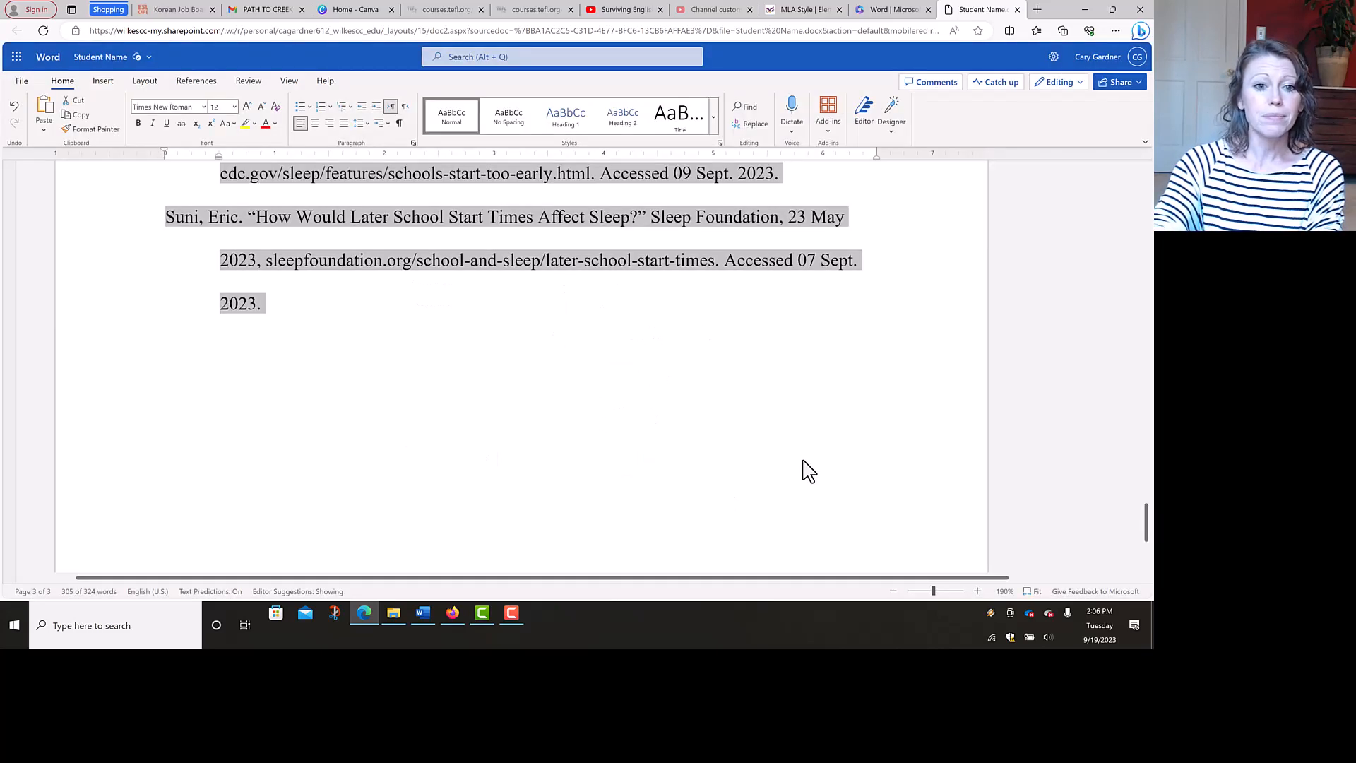
Move the "Teen Sleep and Suicidality" citation above the "Irregular Sleep/Wake Patterns" entry to start the Works Cited list
scroll(809, 471, "up", 2)
scroll(809, 472, "up", 5)
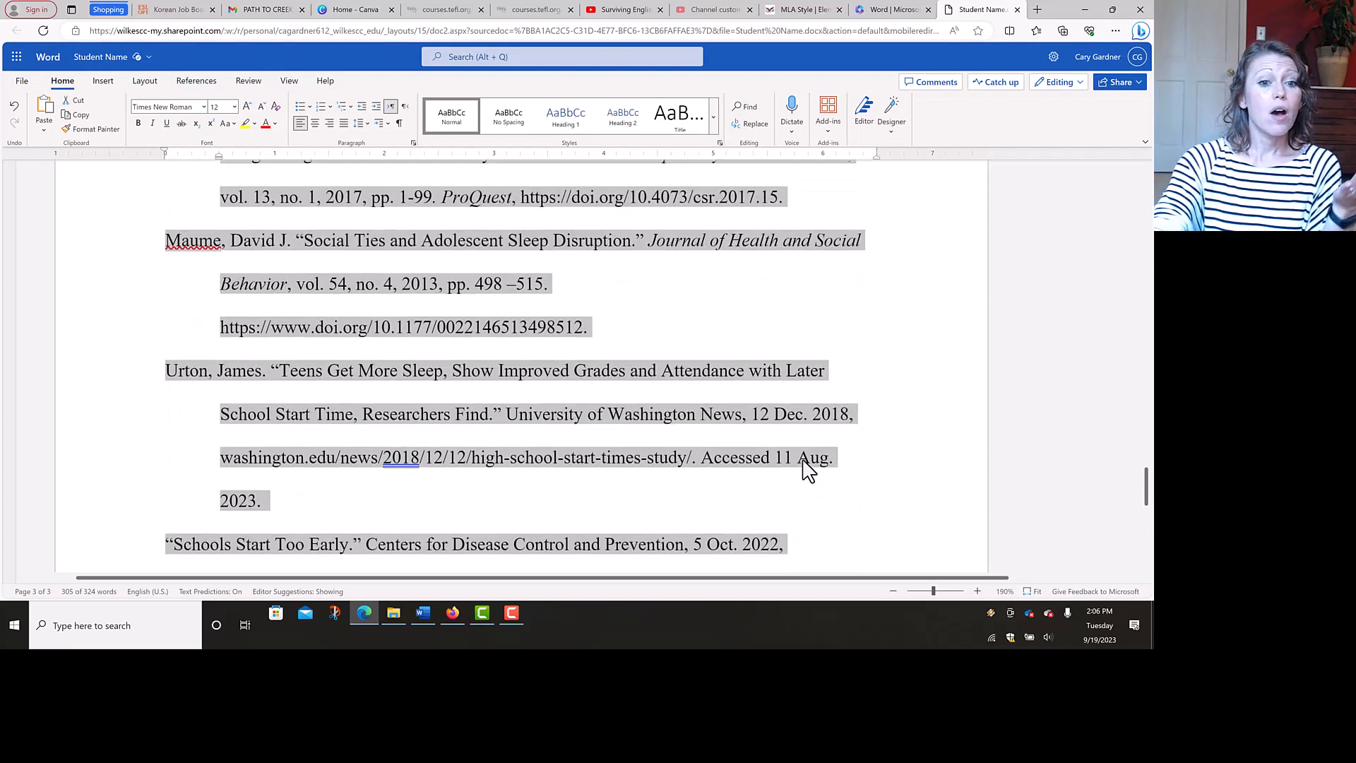
scroll(809, 472, "up", 10)
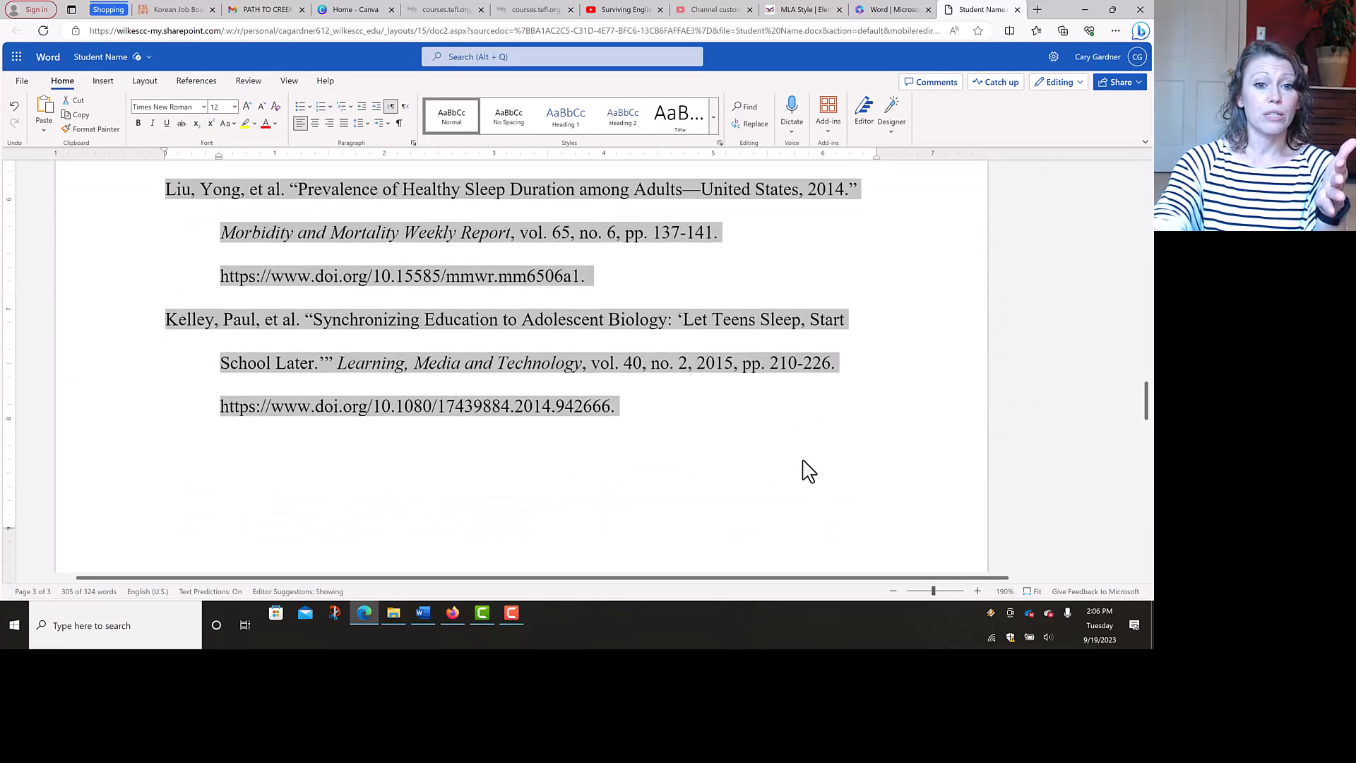
scroll(809, 472, "up", 5)
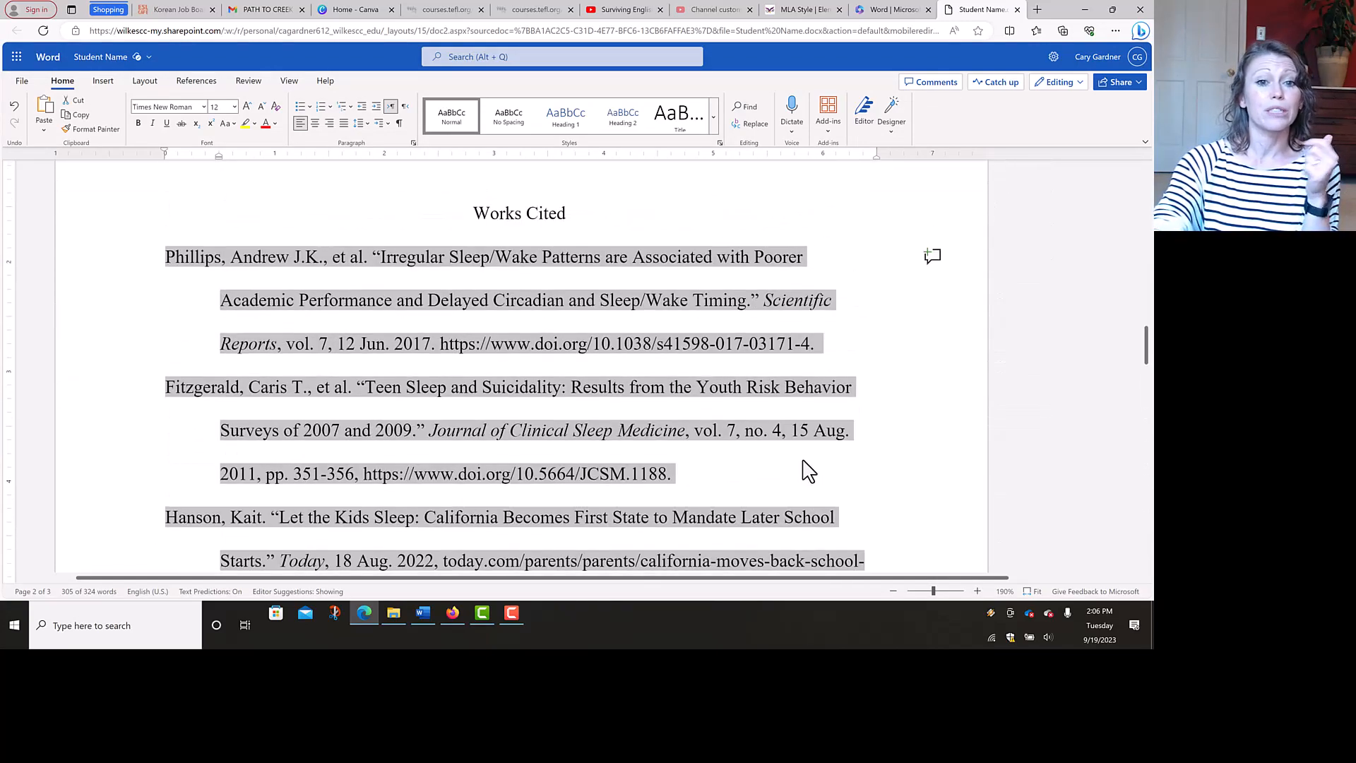
left_click(357, 361)
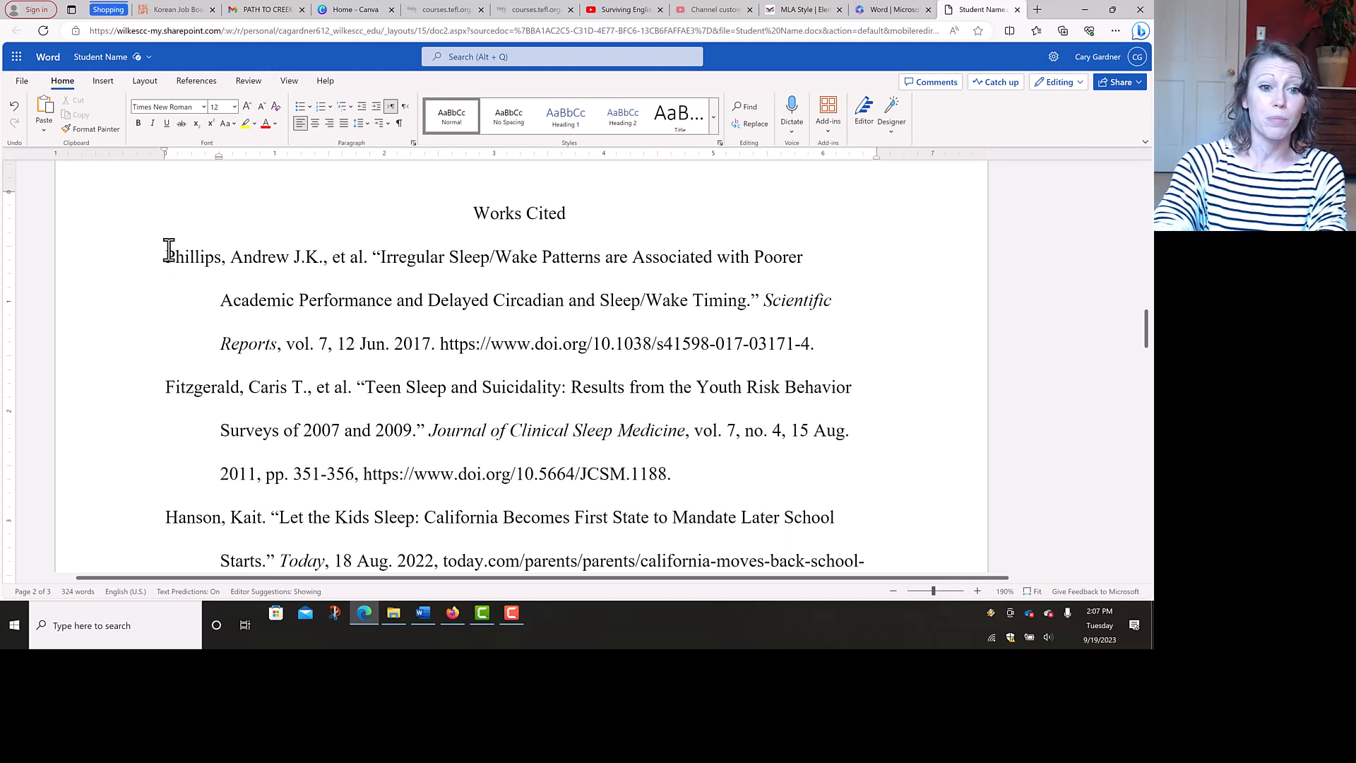
left_click_drag(165, 387, 691, 470)
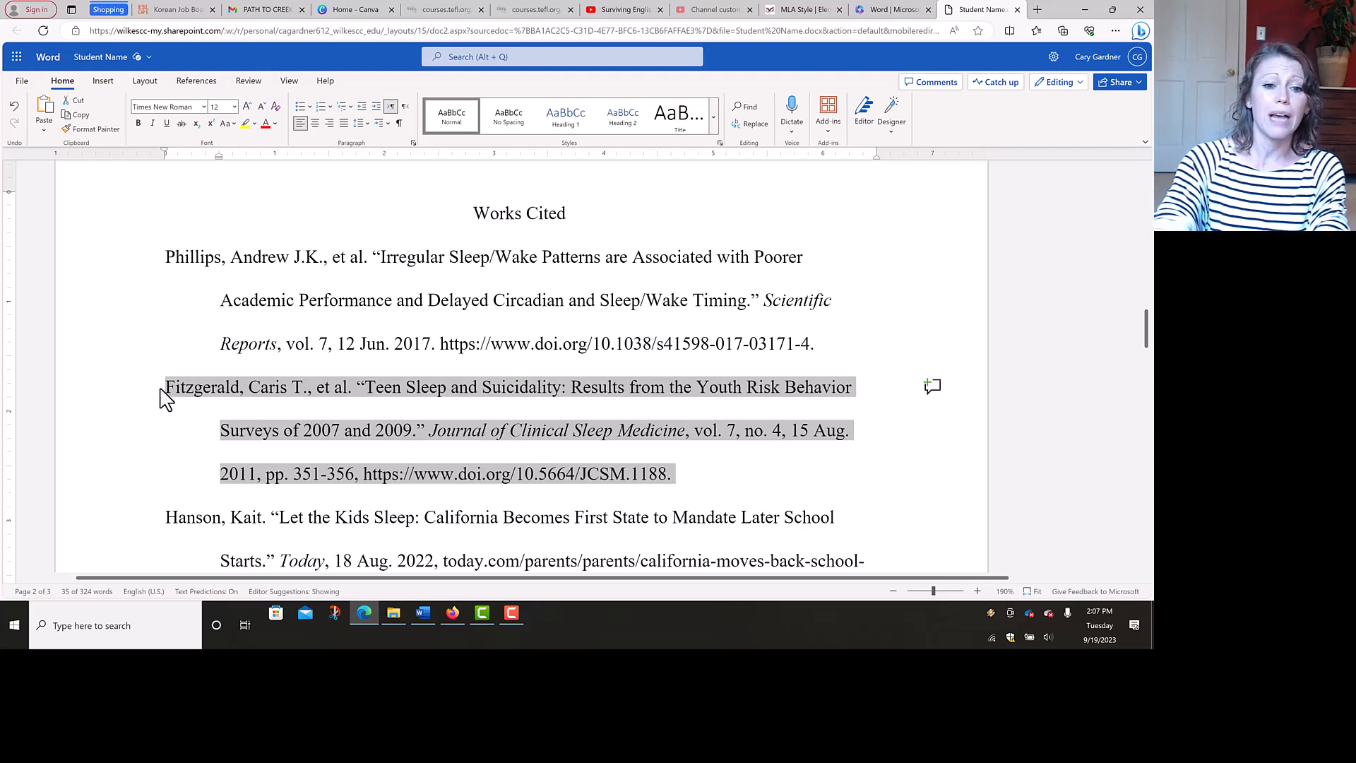
left_click_drag(173, 390, 160, 264)
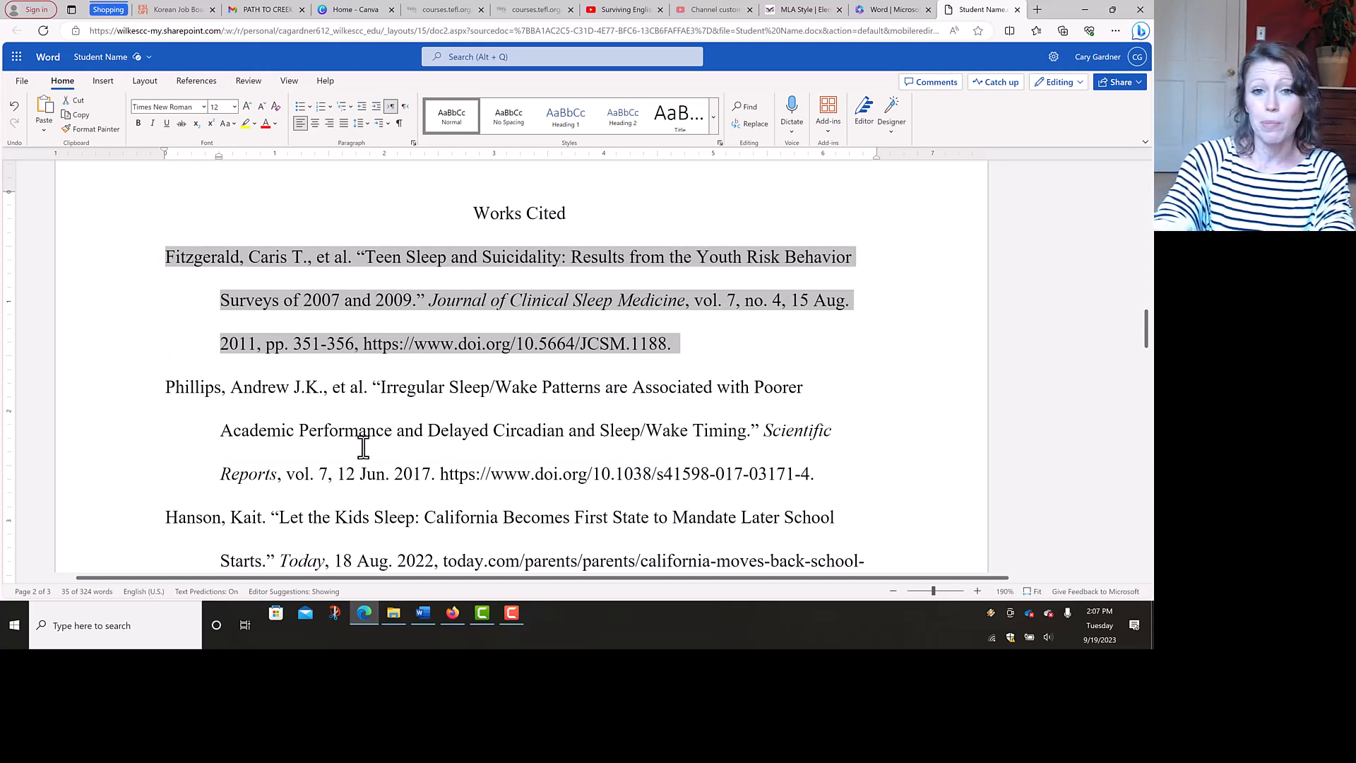
Move the "Let the Kids Sleep" citation above the "Irregular Sleep/Wake Patterns" entry
scroll(362, 446, "down", 1)
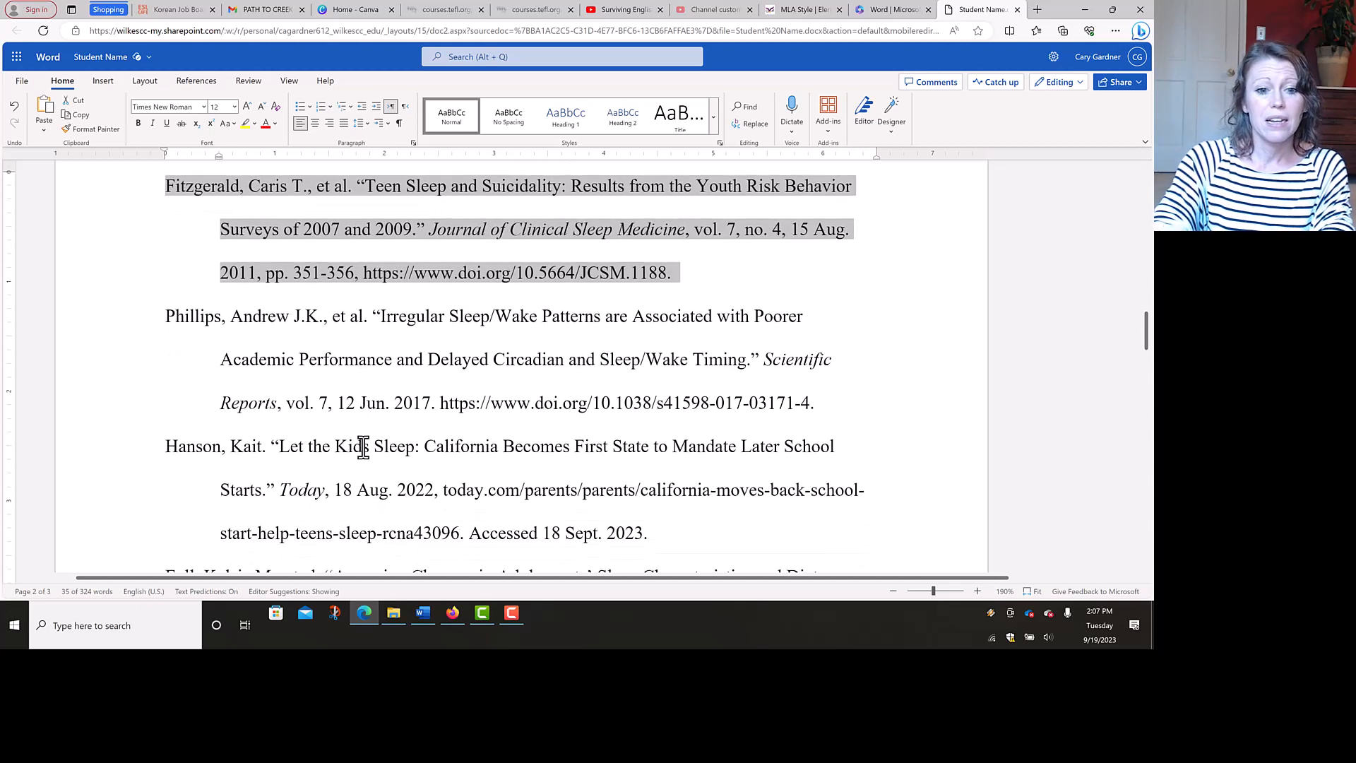
left_click(169, 454)
left_click_drag(160, 445, 673, 532)
left_click_drag(182, 457, 165, 316)
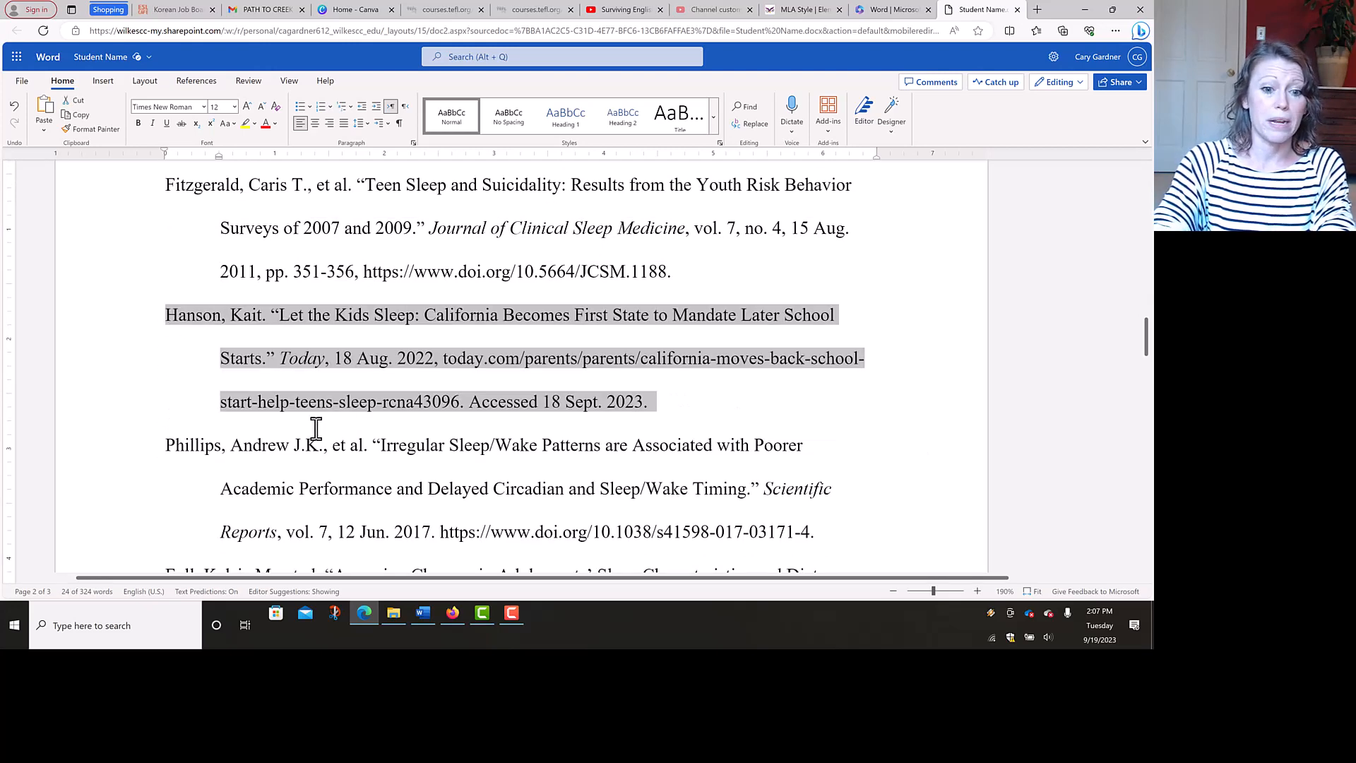
Move the "Assessing Changes in Adolescents' Sleep Characteristics" citation above the "Let the Kids Sleep" entry
scroll(316, 428, "down", 3)
left_click_drag(160, 388, 536, 525)
scroll(382, 424, "up", 3)
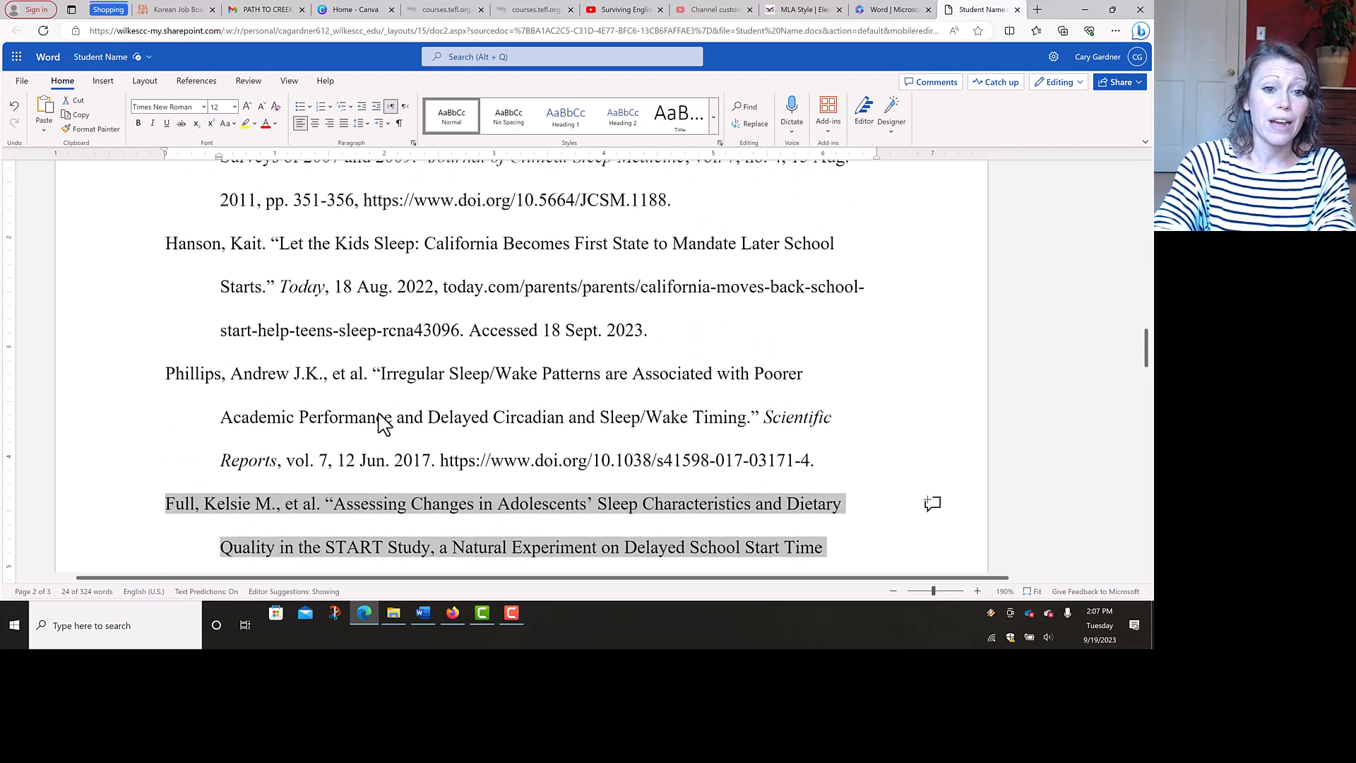
left_click(186, 479)
left_click(169, 506)
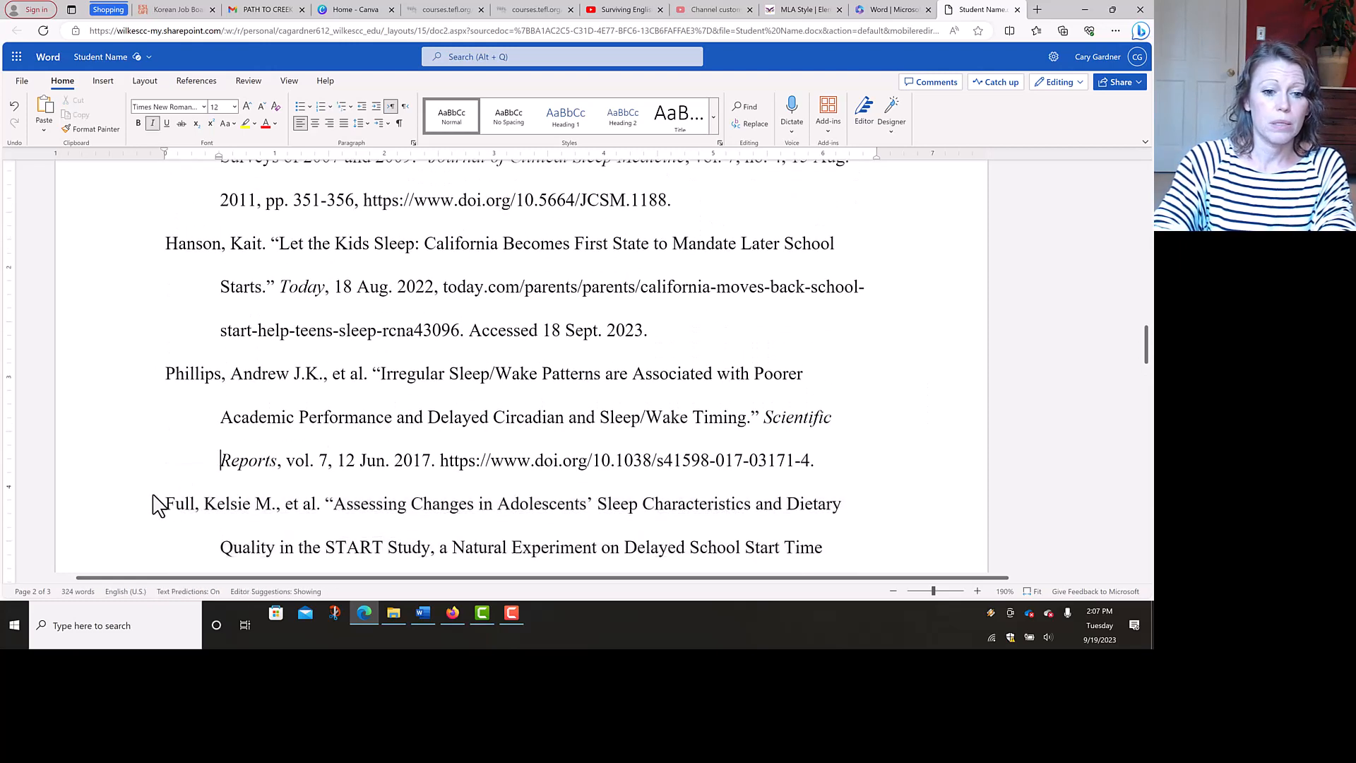
left_click_drag(166, 509, 539, 381)
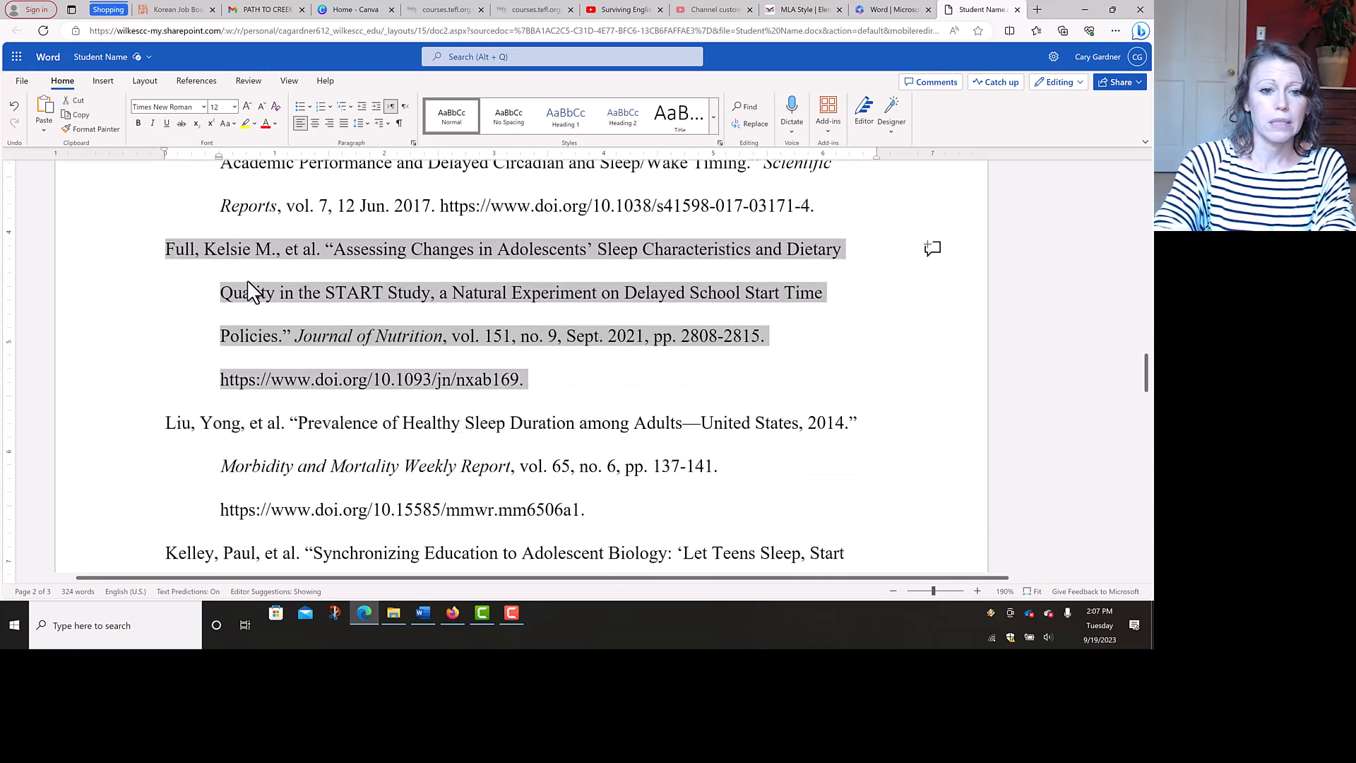
scroll(185, 212, "up", 5)
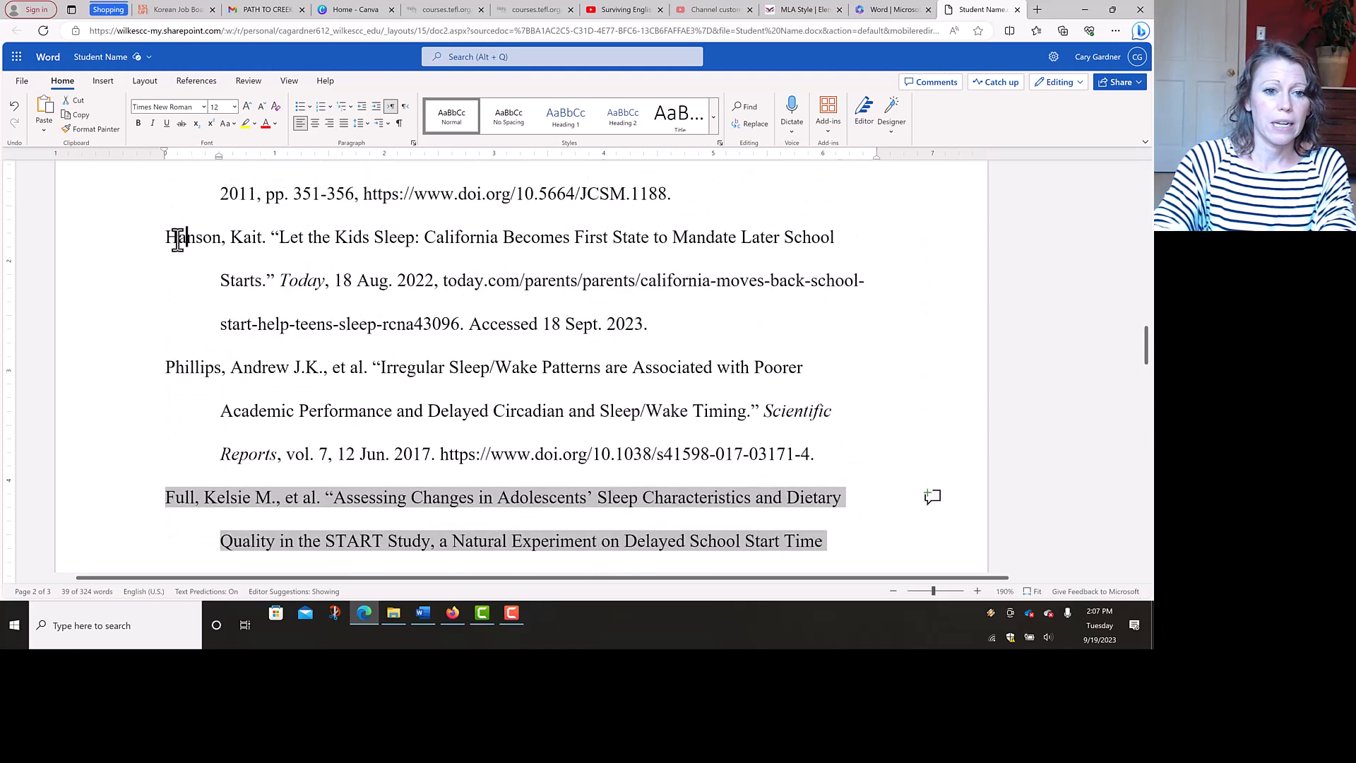
scroll(160, 339, "up", 2)
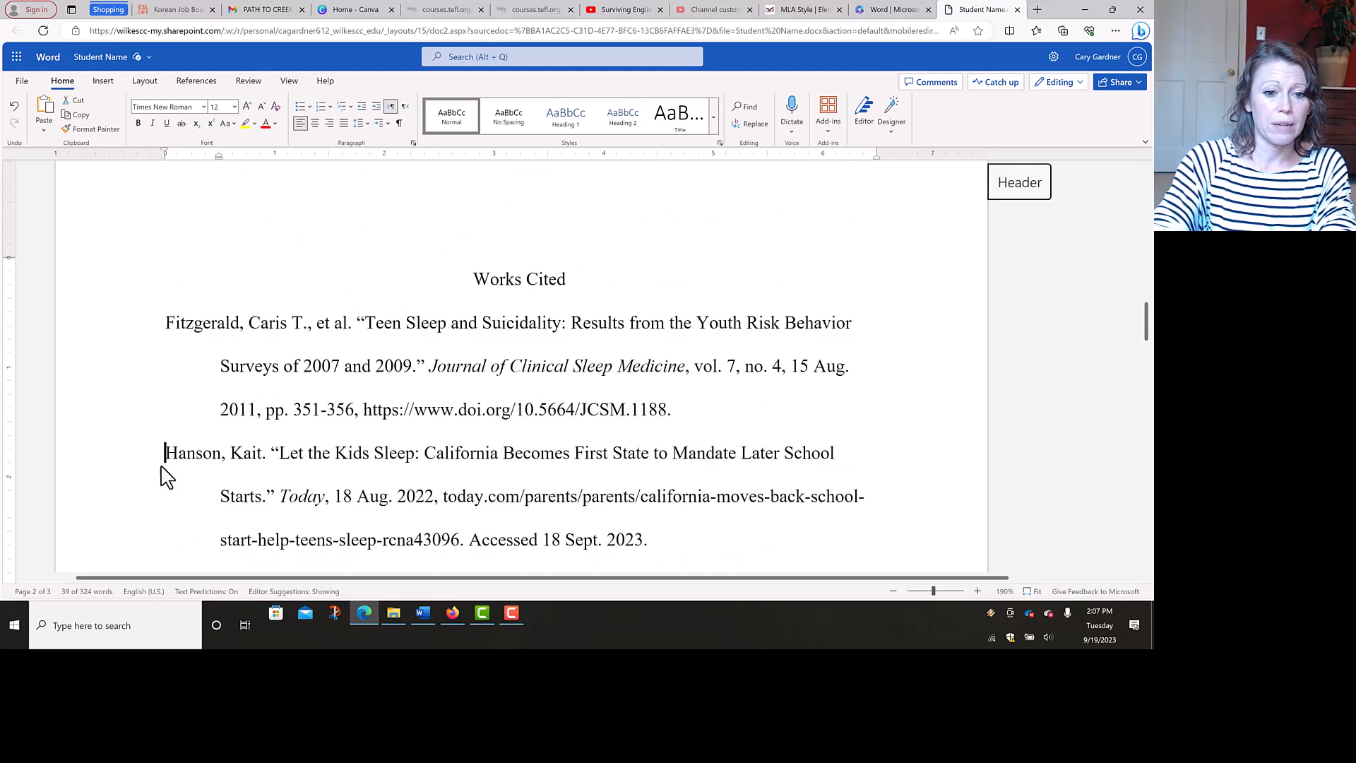
left_click_drag(161, 467, 161, 467)
left_click(308, 458)
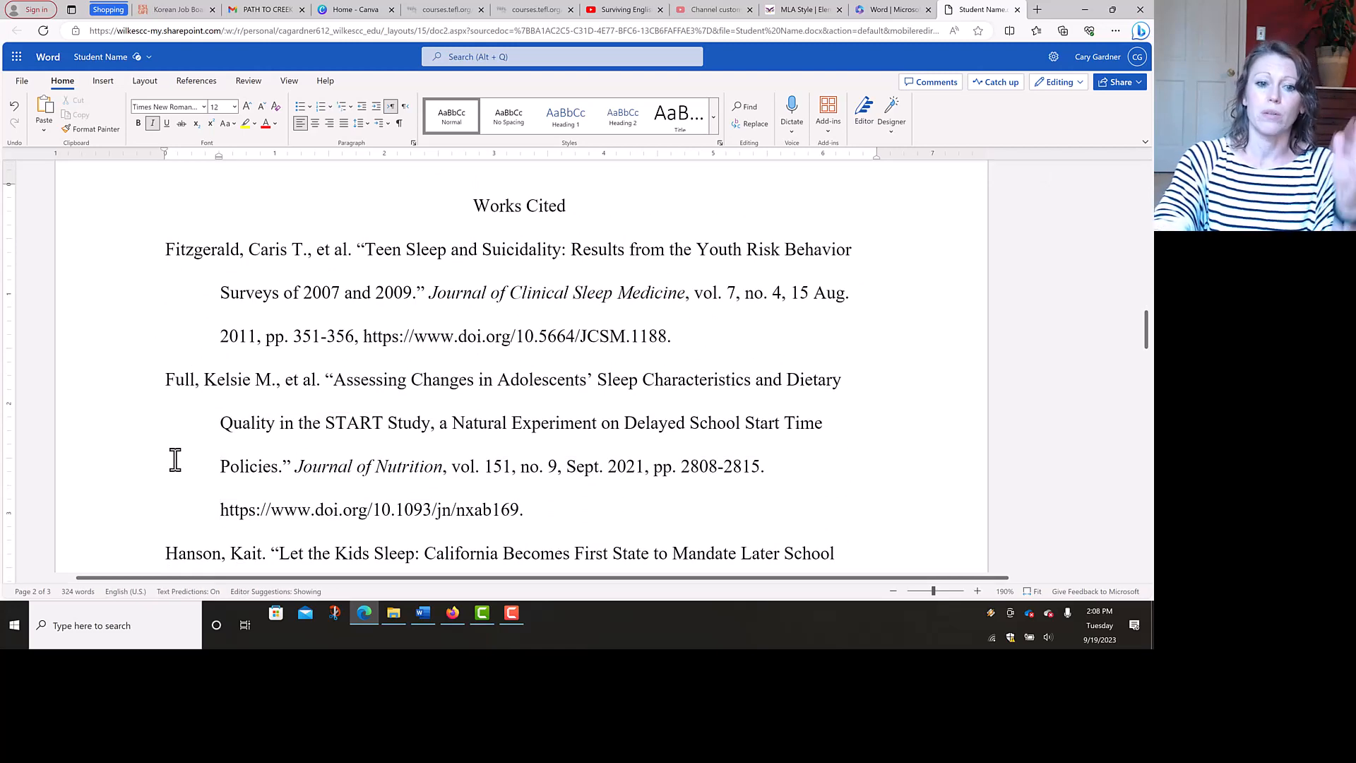
Move the "Prevalence of Healthy Sleep Duration among Adults" citation above the "Irregular Sleep/Wake Patterns" entry
scroll(175, 460, "down", 3)
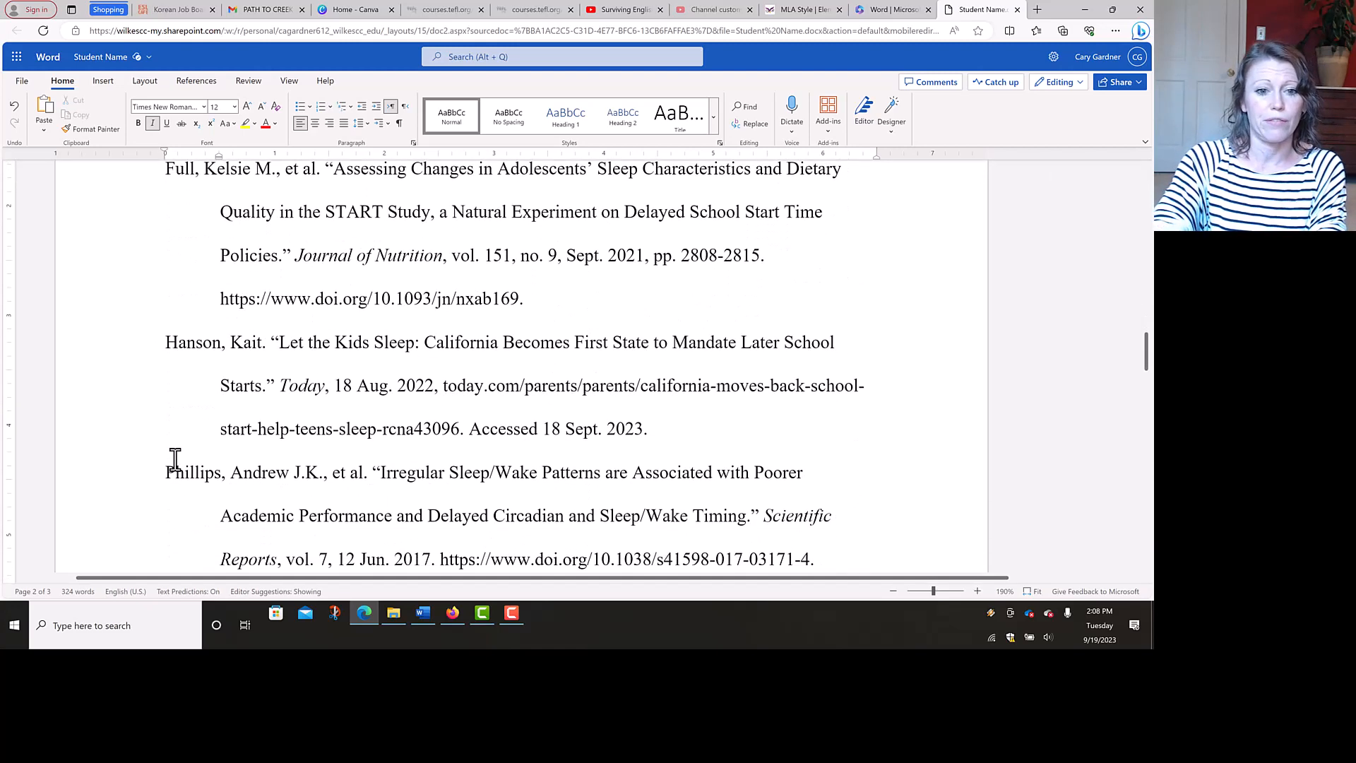
scroll(175, 460, "down", 3)
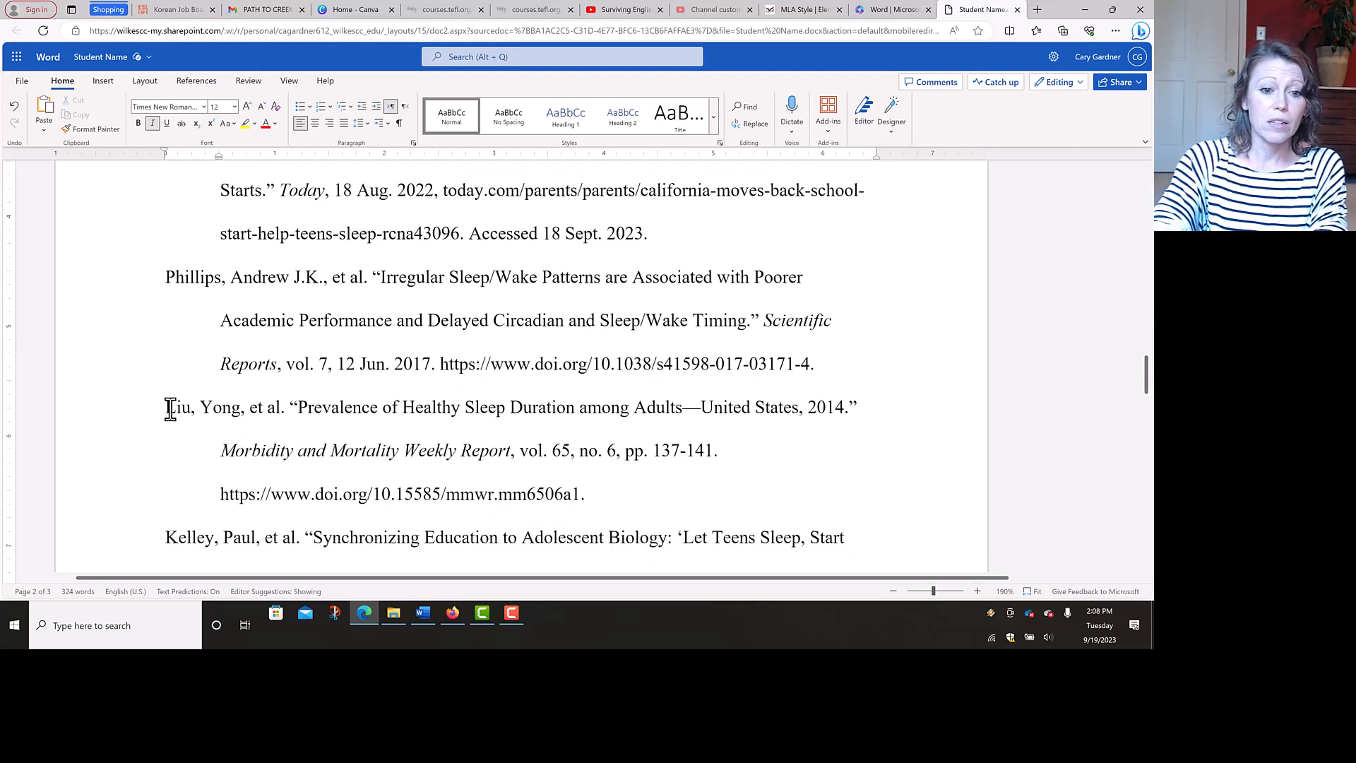
triple_click(569, 497)
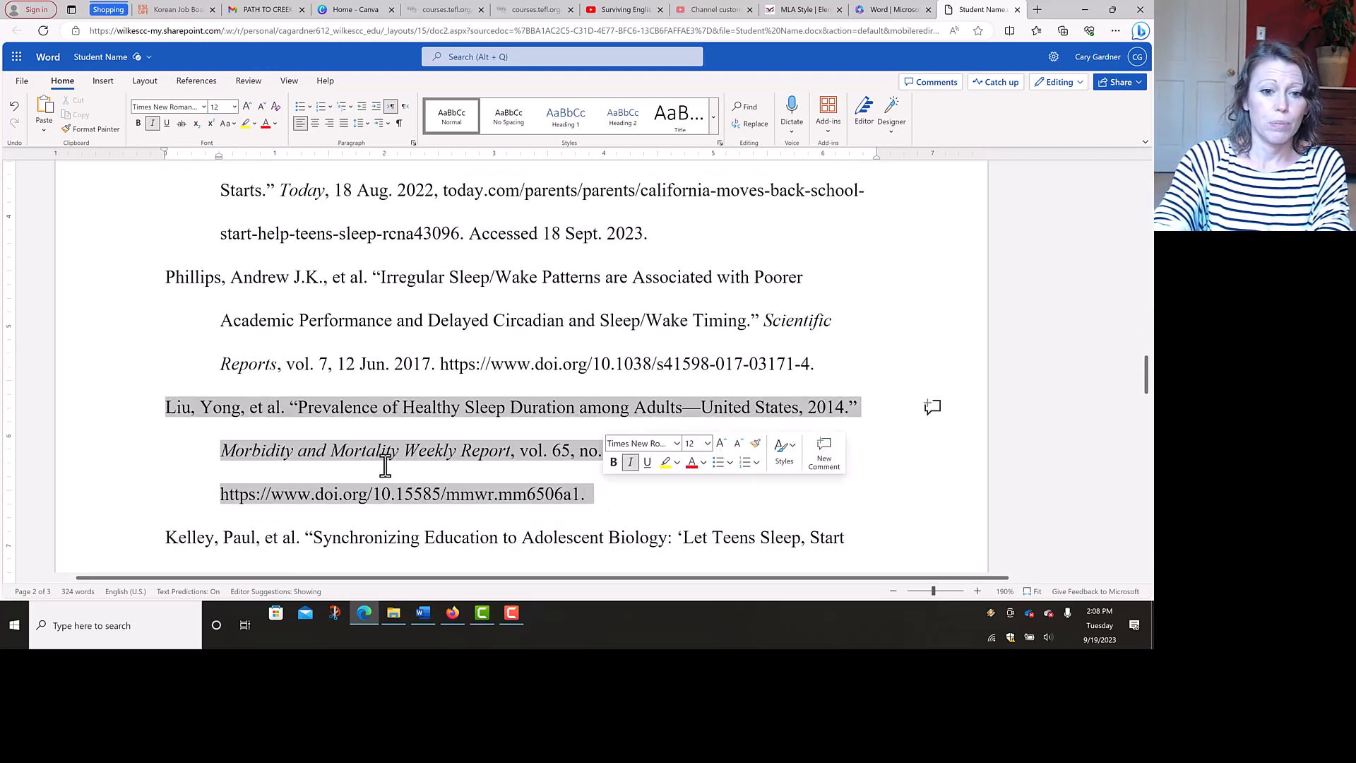
left_click_drag(177, 417, 167, 277)
Move the "Synchronizing Education to Adolescent Biology" citation above the "Prevalence of Healthy Sleep Duration" entry
scroll(171, 530, "down", 2)
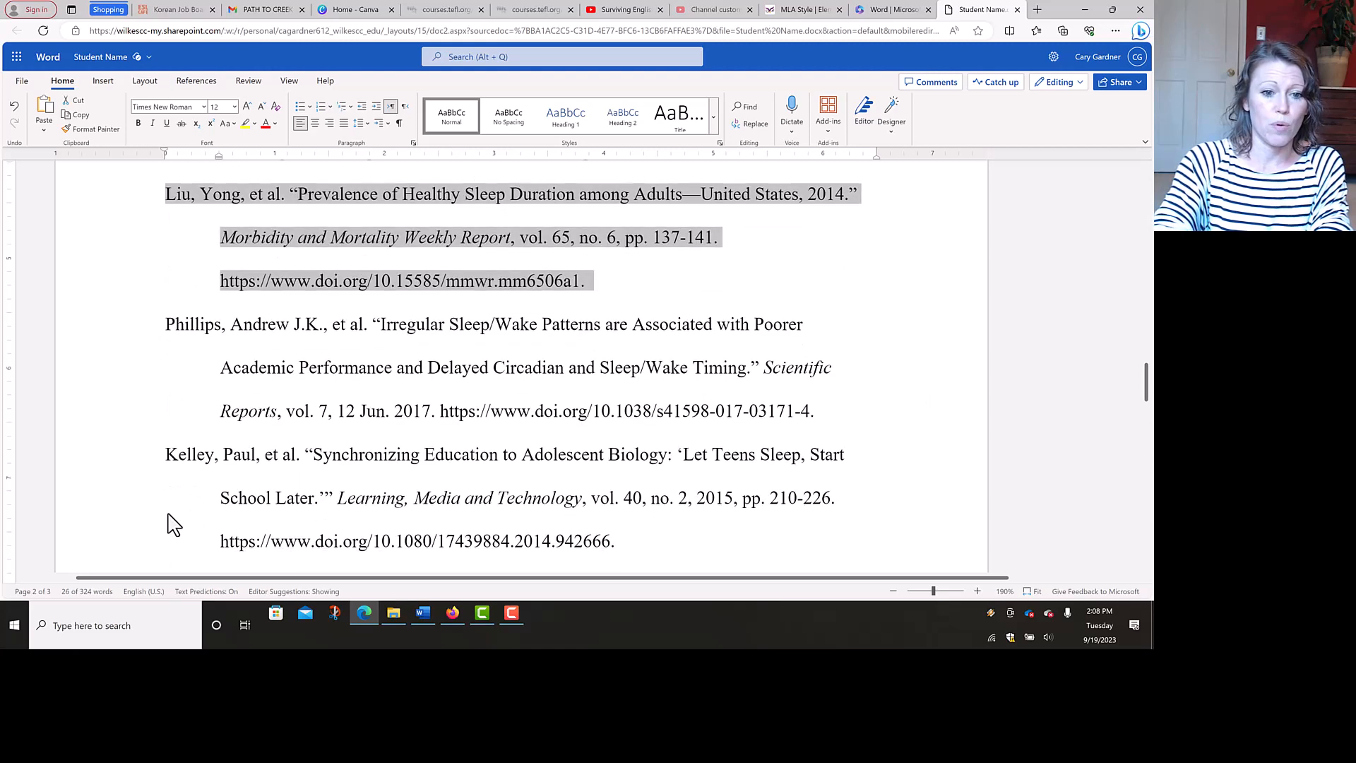
left_click_drag(163, 400, 645, 485)
left_click_drag(177, 401, 163, 340)
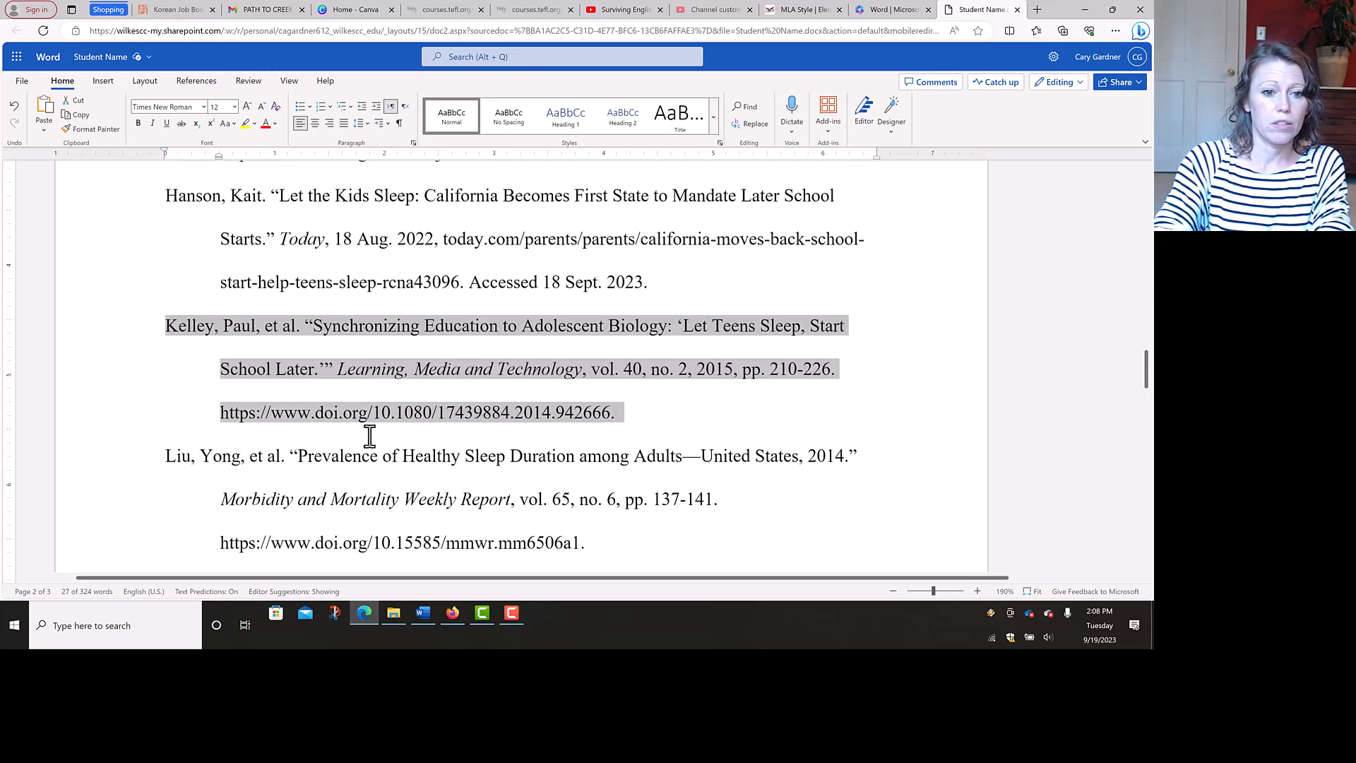
Move the "Later School Start Times" and "Social Ties and Adolescent Sleep Disruption" citations together above the "Irregular Sleep/Wake Patterns" entry
scroll(370, 436, "down", 6)
scroll(371, 437, "down", 5)
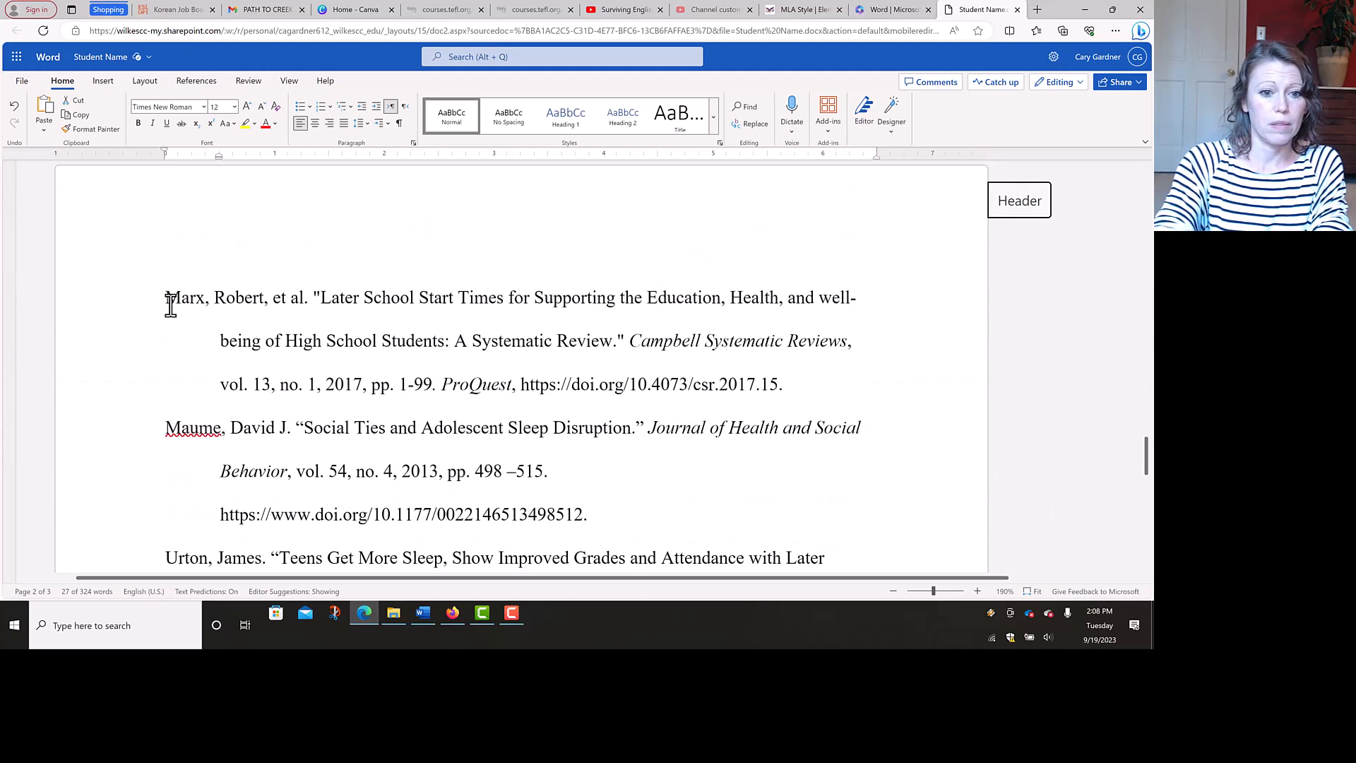
left_click_drag(167, 296, 602, 527)
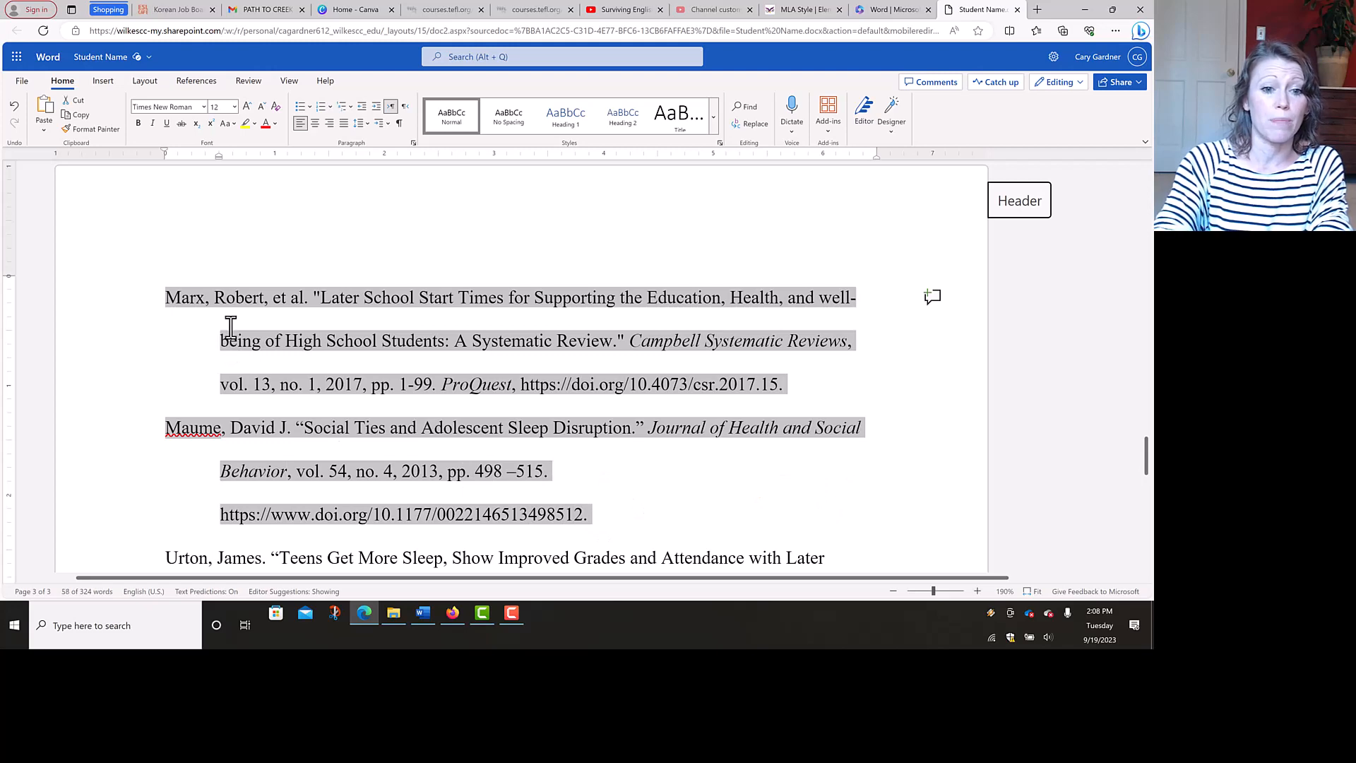
scroll(229, 324, "up", 1)
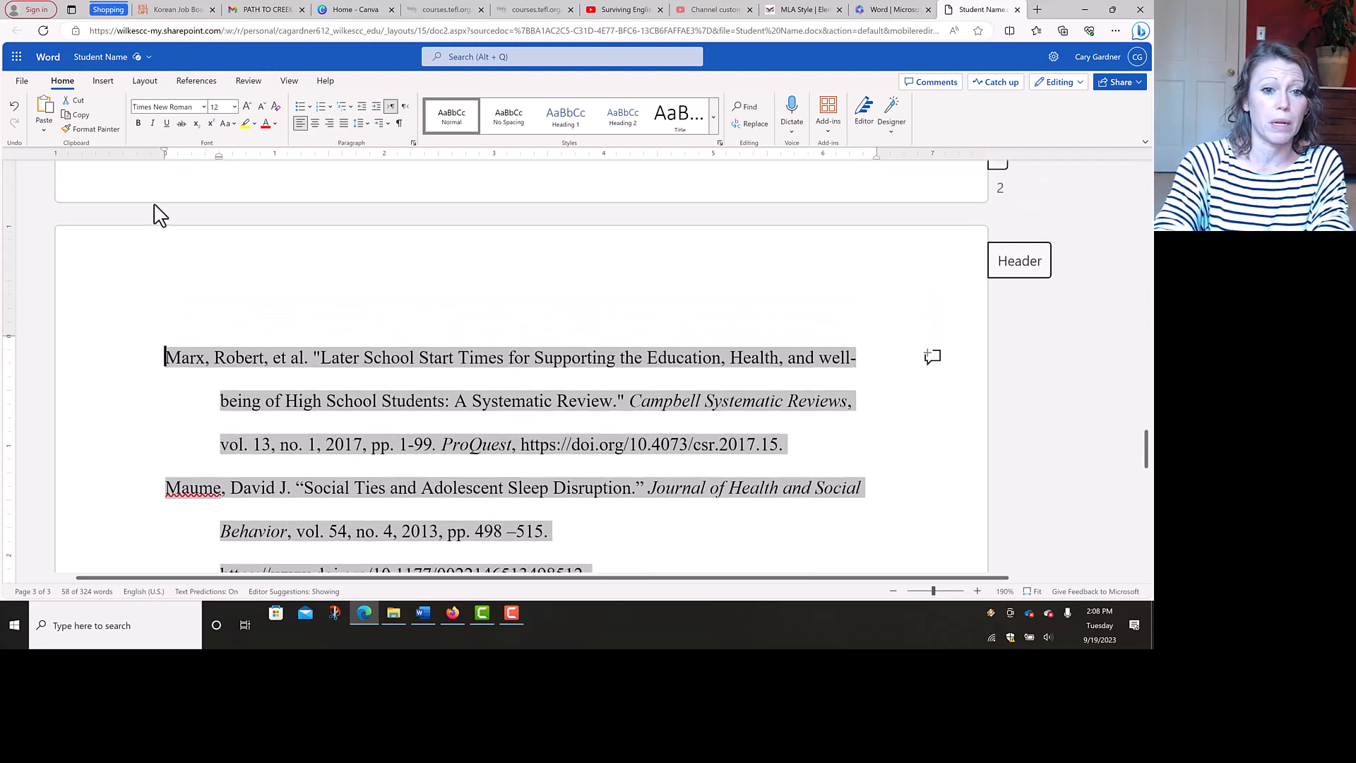
scroll(161, 219, "up", 5)
left_click_drag(167, 184, 160, 372)
scroll(283, 433, "down", 4)
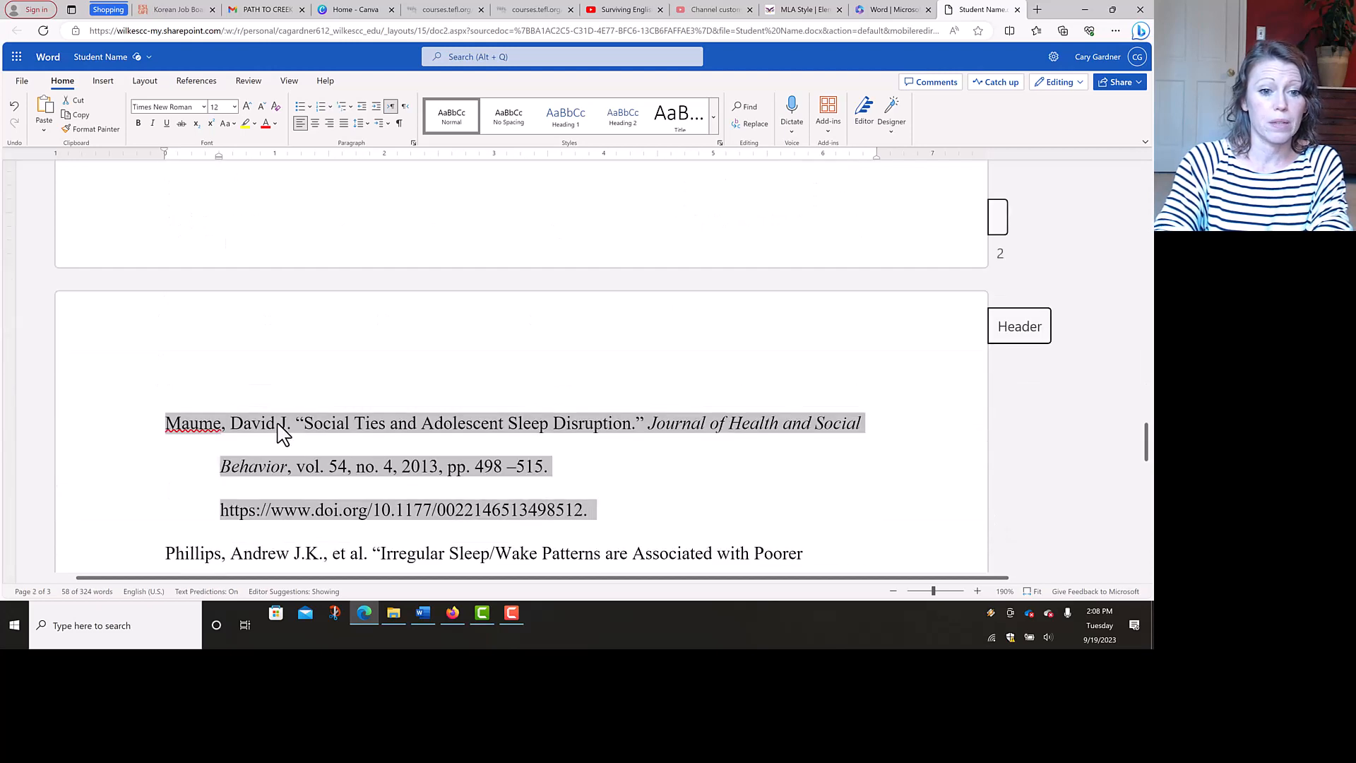
scroll(282, 433, "down", 5)
scroll(275, 402, "down", 4)
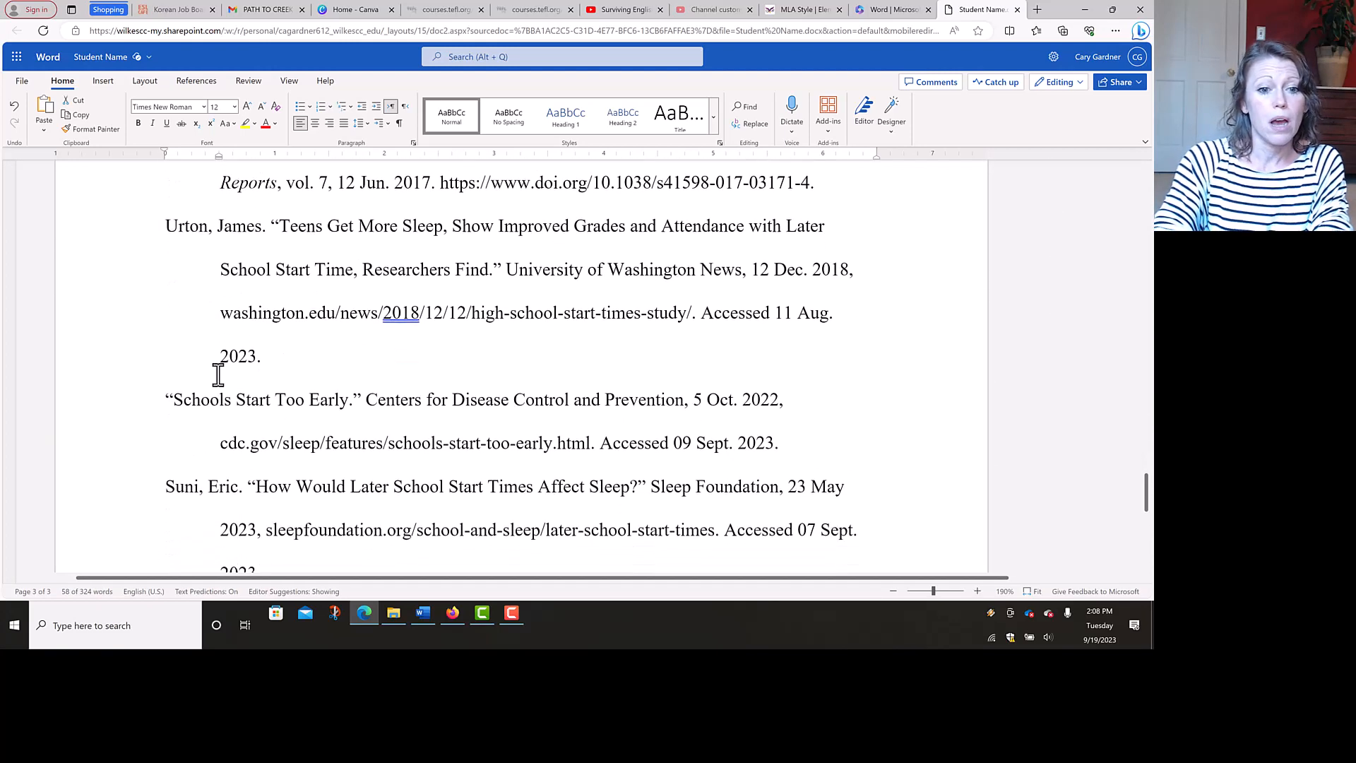
Move the "Schools Start Too Early" and "How Would Later School Start Times Affect Sleep?" citations together above the "Teens Get More Sleep" entry
left_click_drag(164, 403, 263, 387)
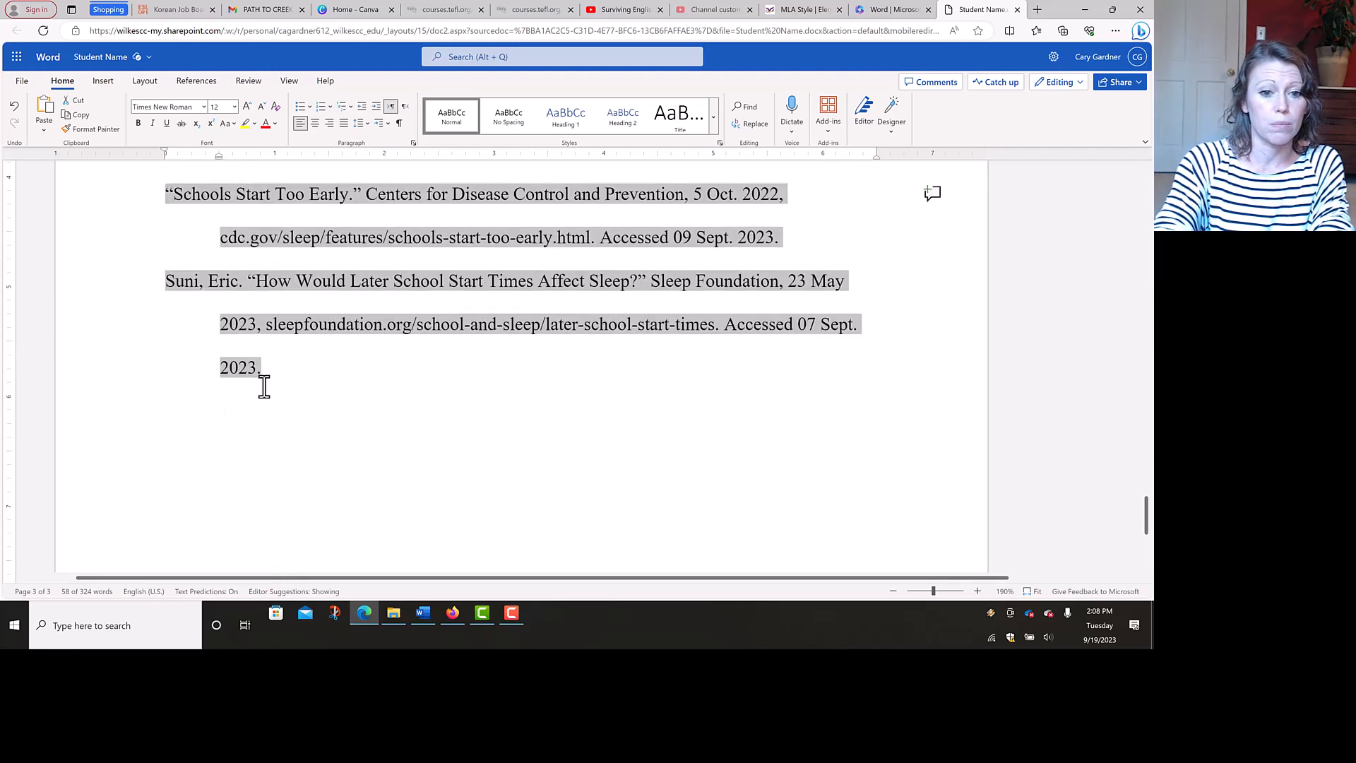
scroll(263, 387, "up", 4)
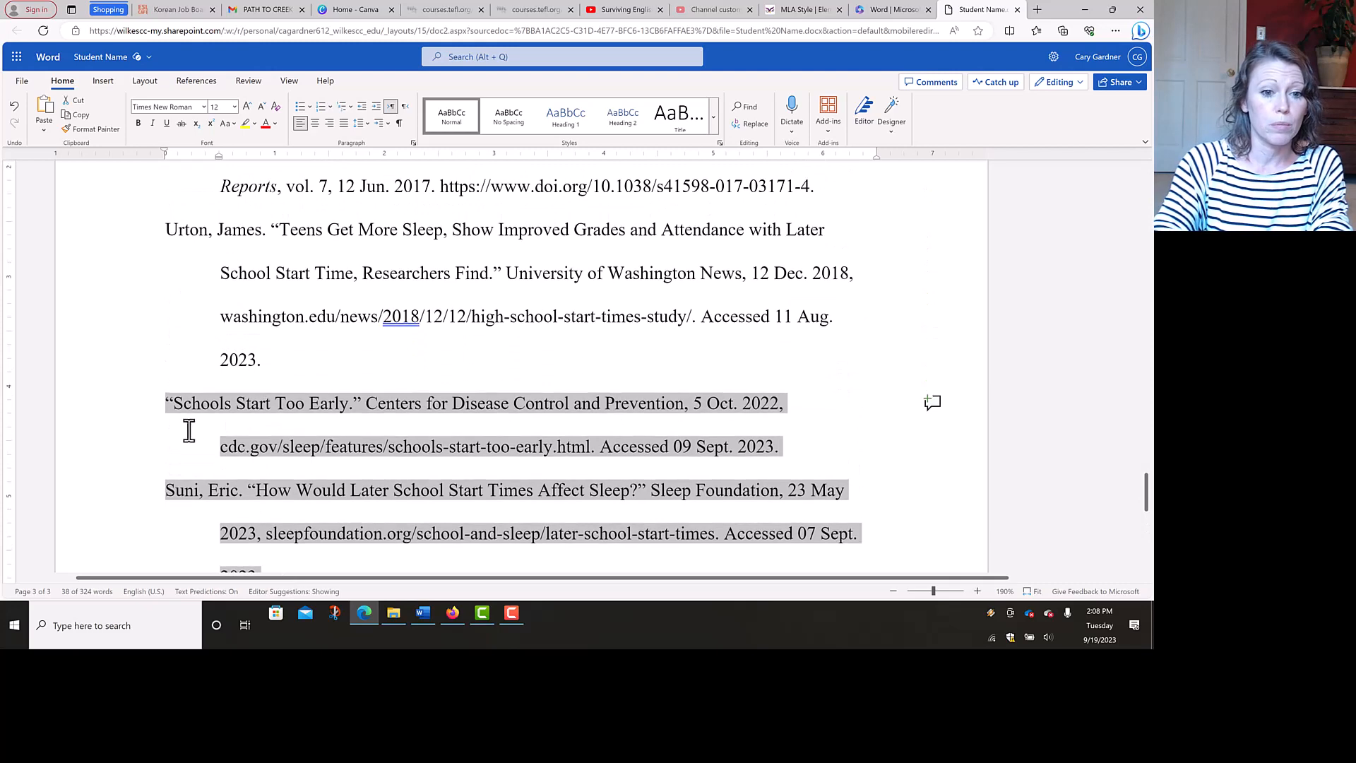
left_click_drag(156, 228, 159, 230)
scroll(308, 346, "up", 4)
right_click(311, 346)
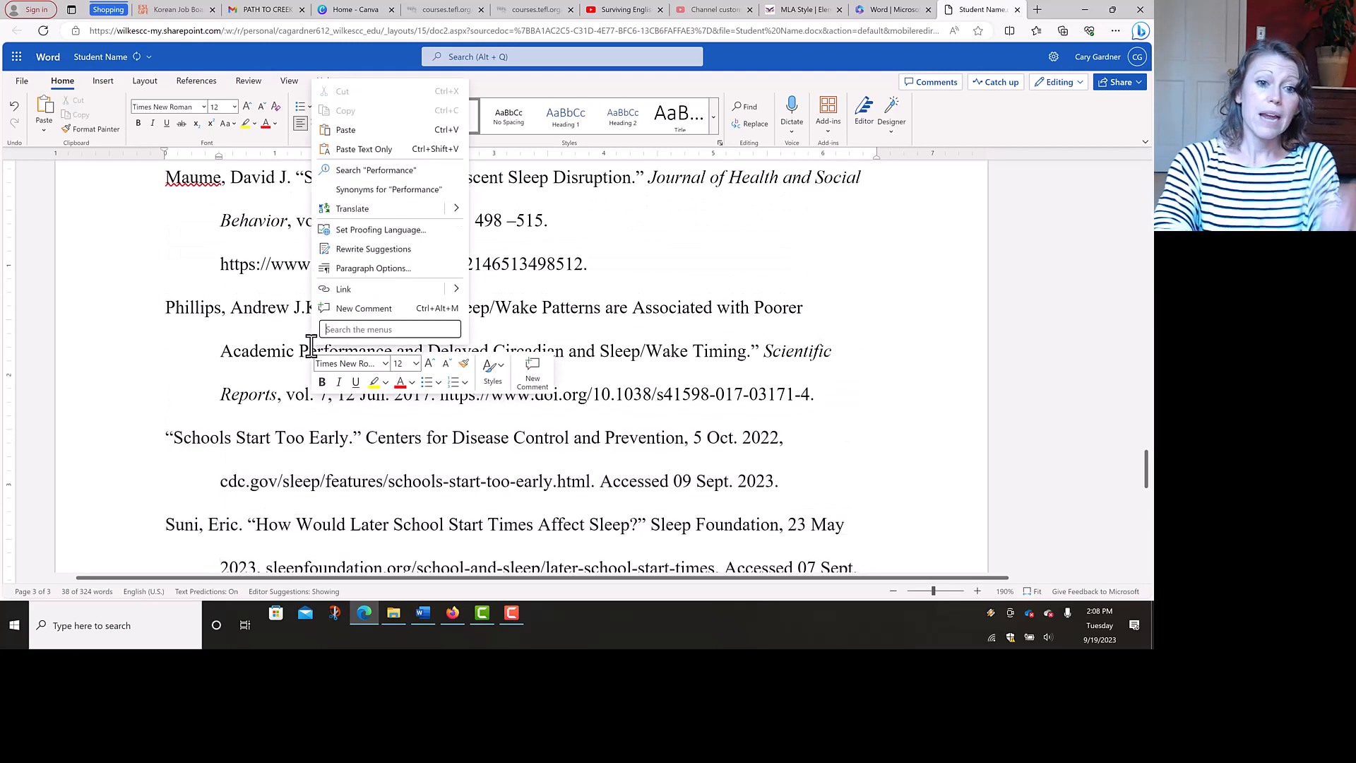
key("Escape")
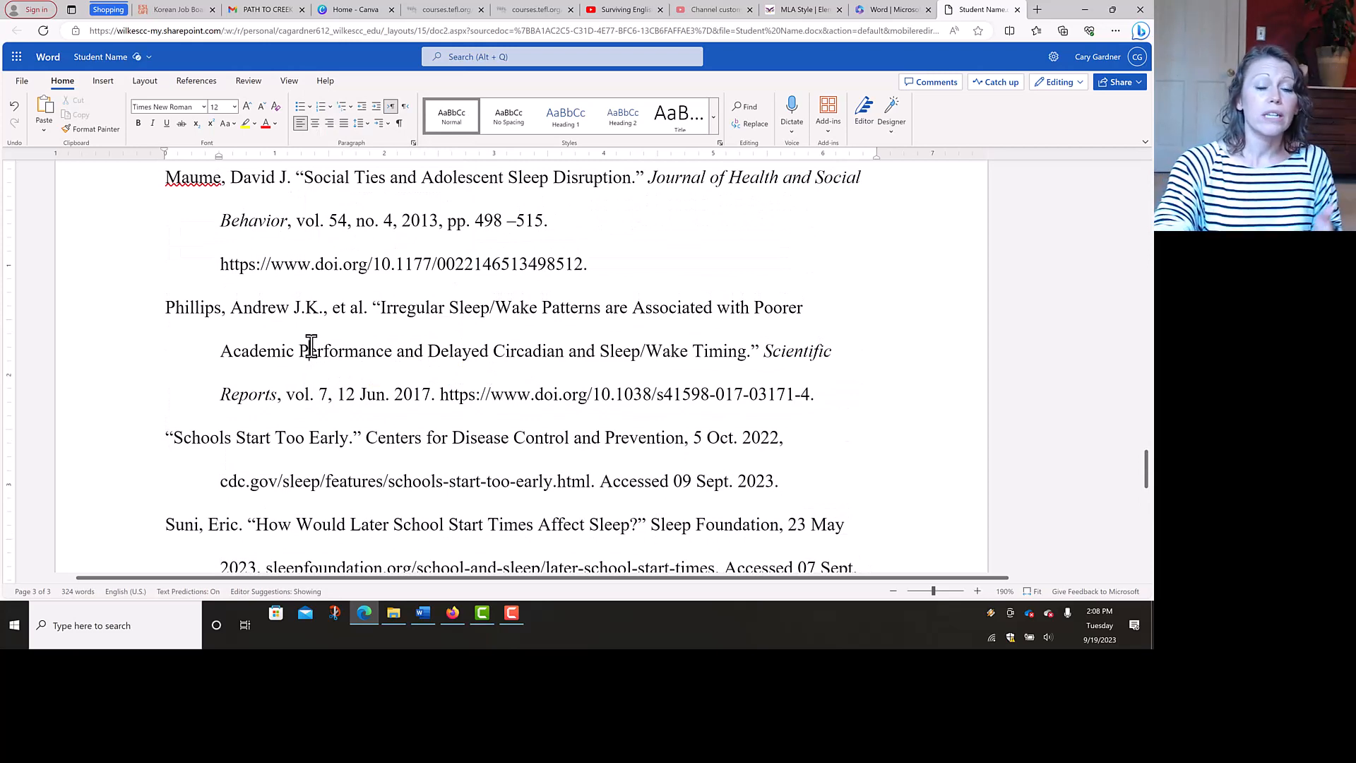
Split the merged "Teens Get More Sleep" citation from the end of the "How Would Later School Start Times Affect Sleep?" entry into its own paragraph
scroll(311, 346, "down", 6)
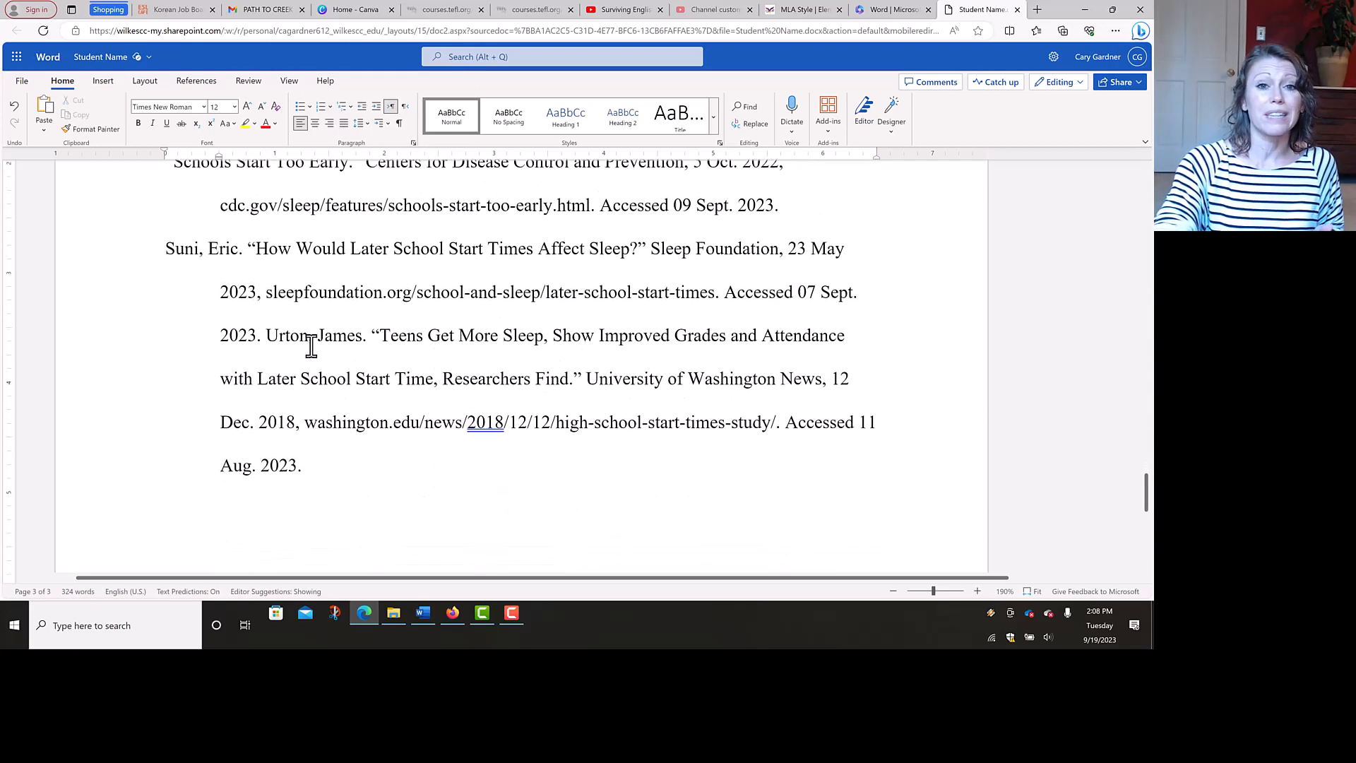
scroll(311, 346, "down", 1)
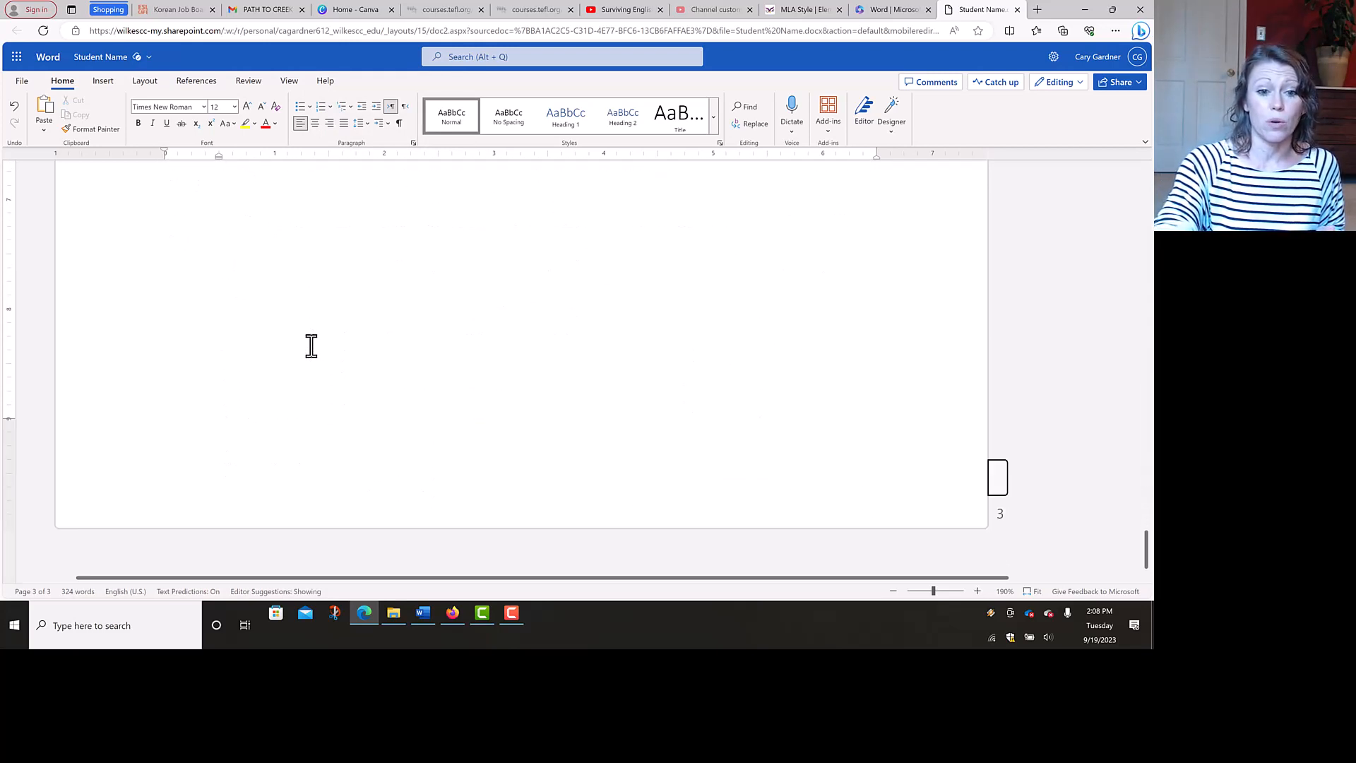
scroll(311, 347, "up", 2)
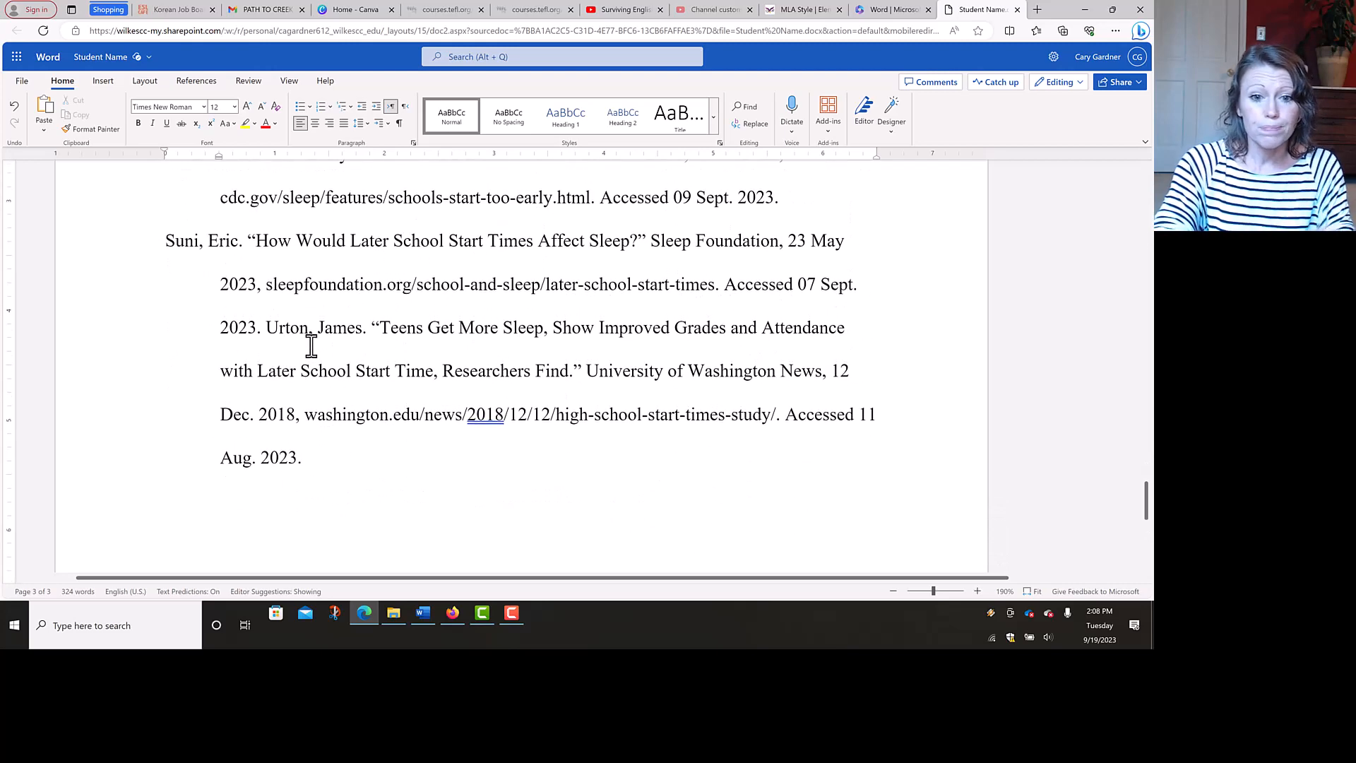
left_click(267, 327)
key("Return")
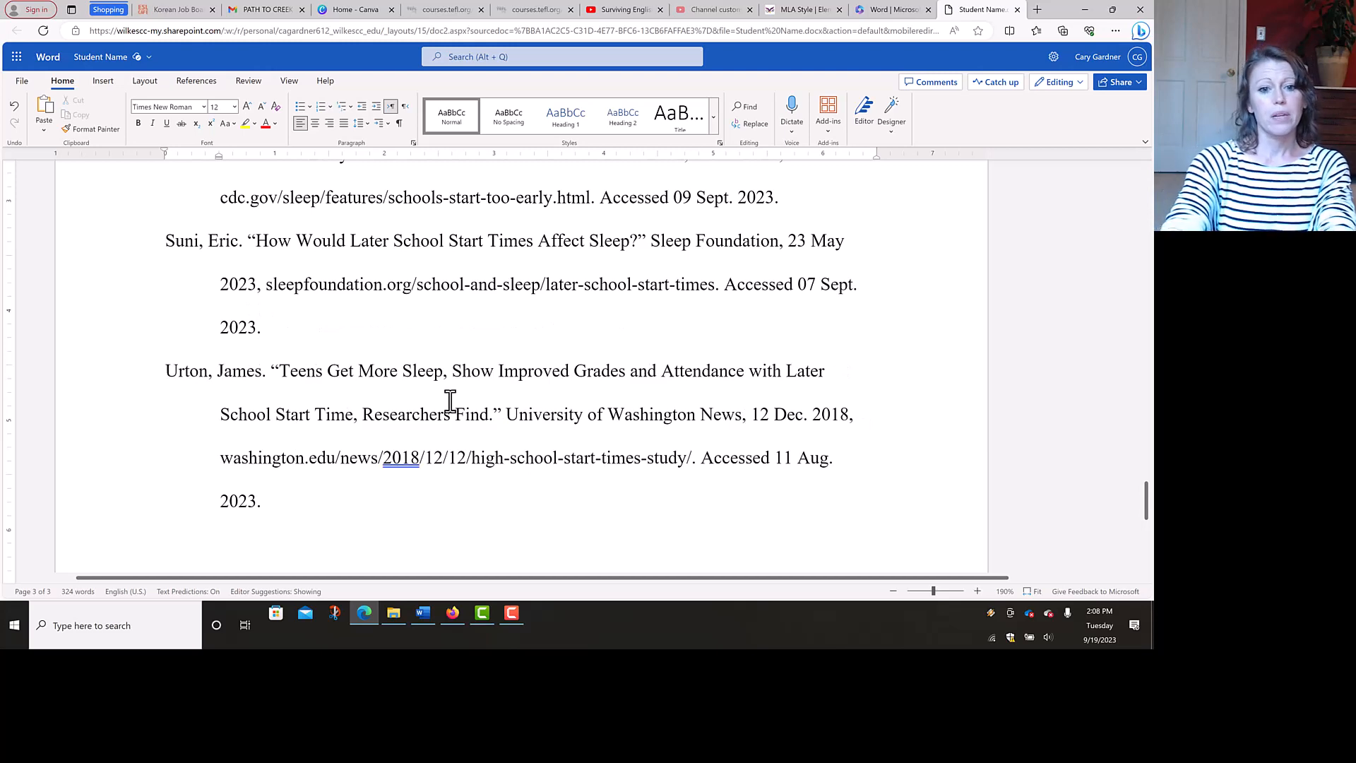
scroll(450, 401, "up", 8)
scroll(450, 401, "up", 8)
scroll(450, 400, "up", 6)
scroll(450, 400, "up", 5)
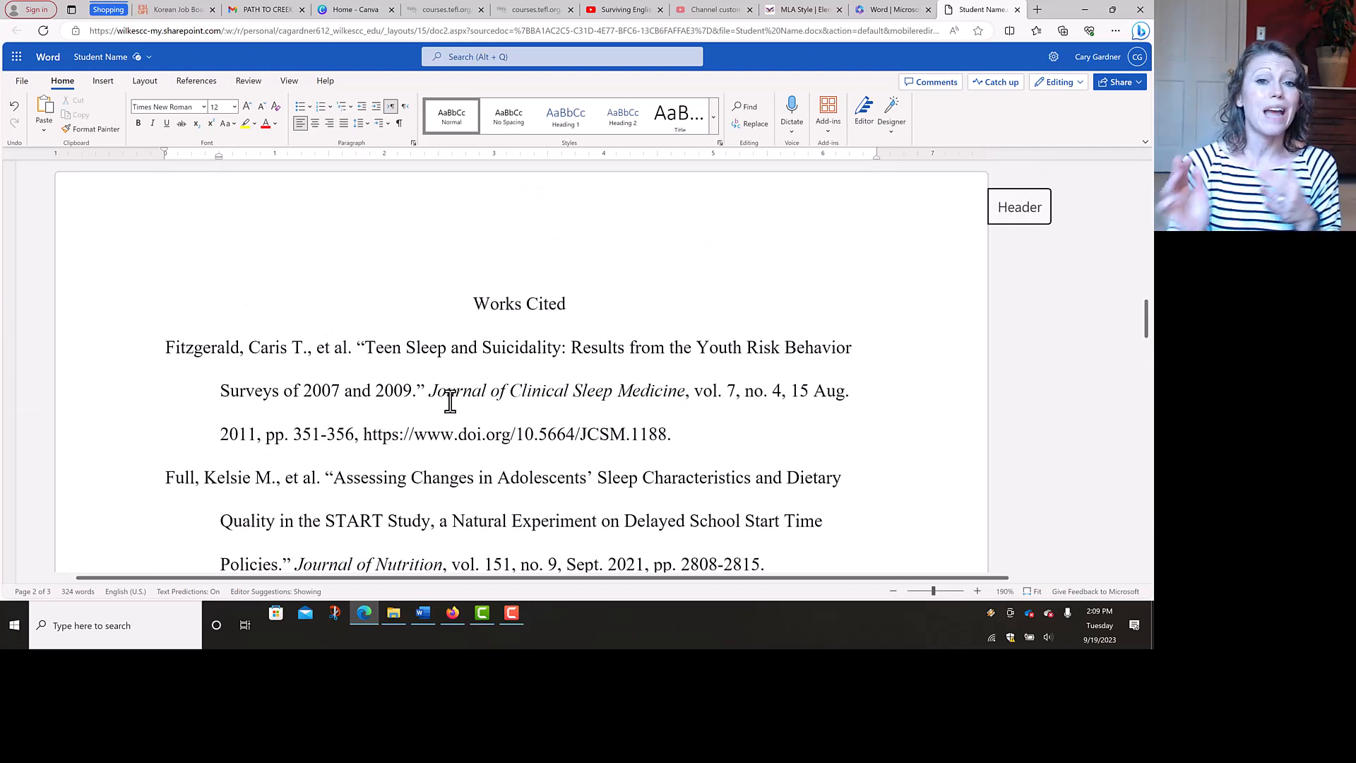